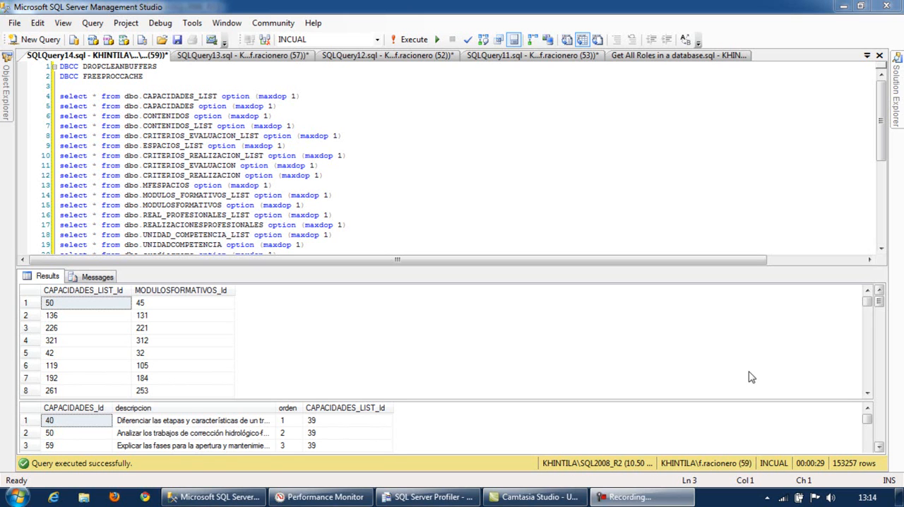
- Hide the query results pane and switch to Performance Monitor
click(509, 190)
key(ctrl+r)
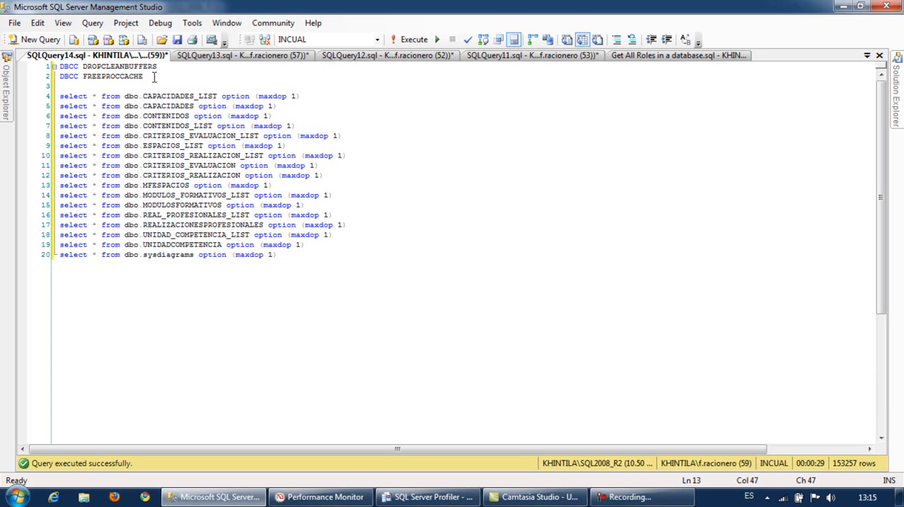
click(293, 496)
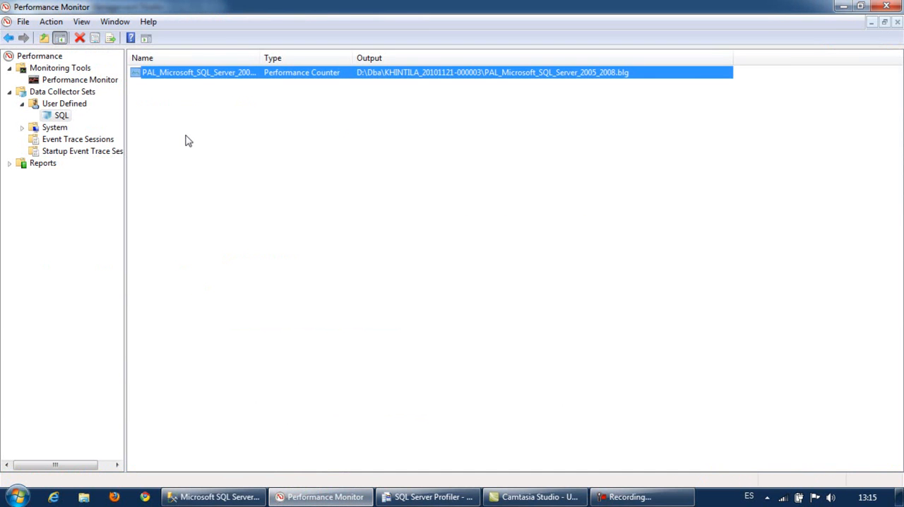
- Look at the perfmon command in the Windows Run dialog and dismiss the dialog without running it
click(17, 496)
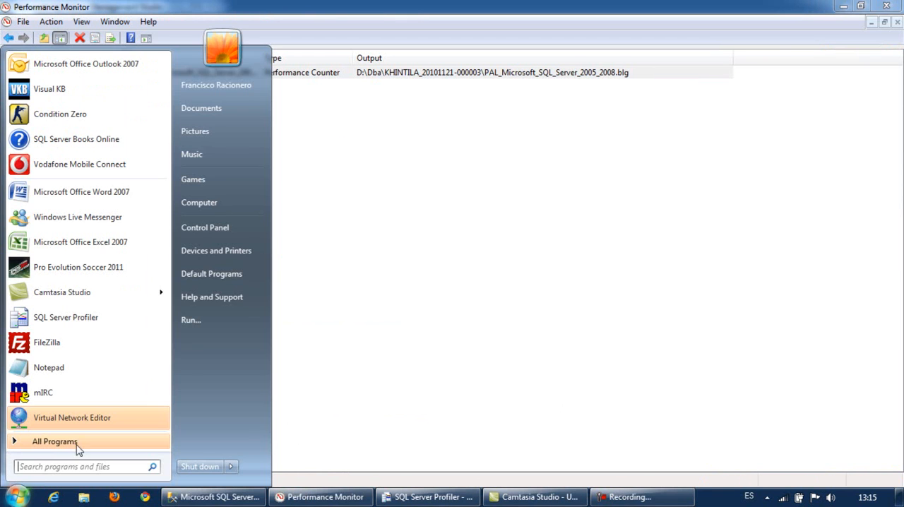
click(195, 322)
click(258, 401)
click(88, 281)
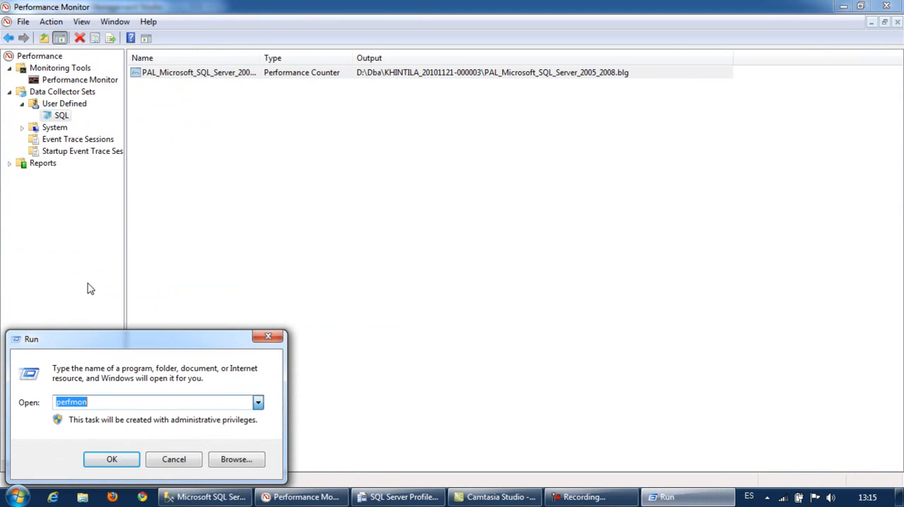
click(180, 459)
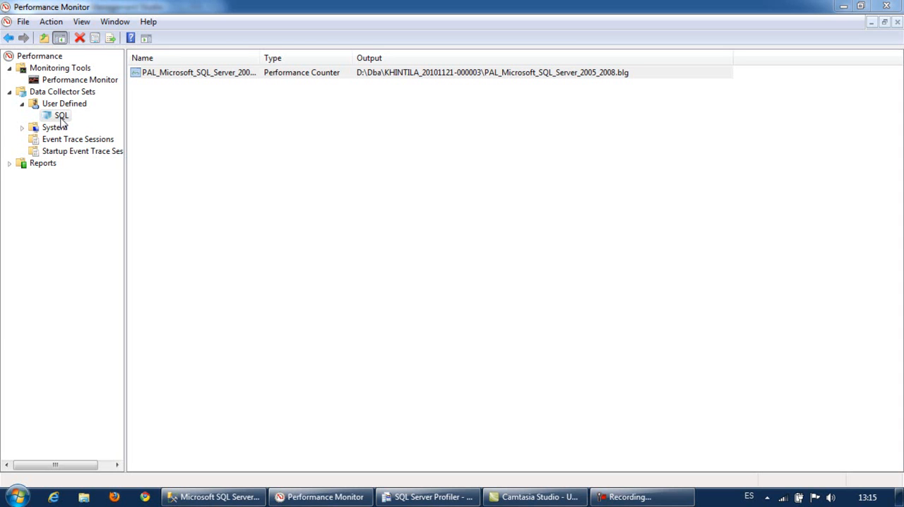
- Open the properties of the SQL set's PAL_Microsoft_SQL_Server_2005_2008 collector and examine its LogicalDisk % Free Space and % Idle Time counters
double_click(150, 75)
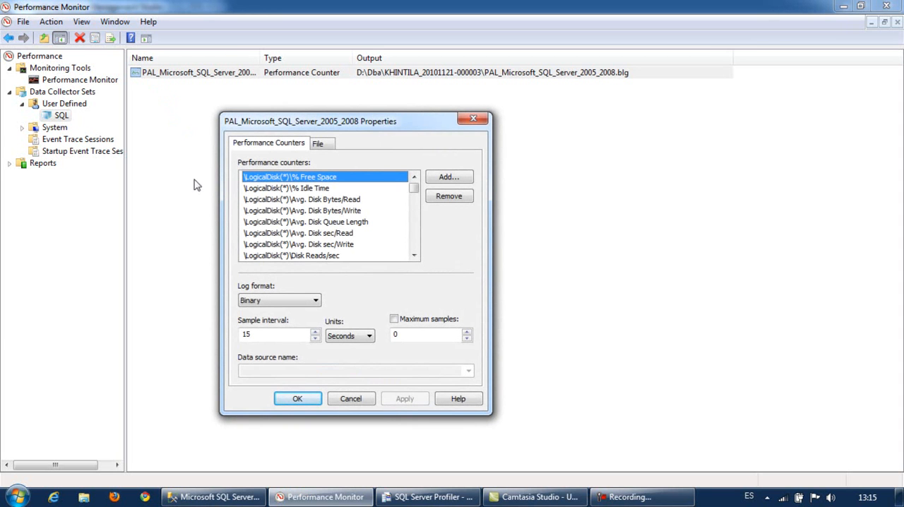
click(251, 179)
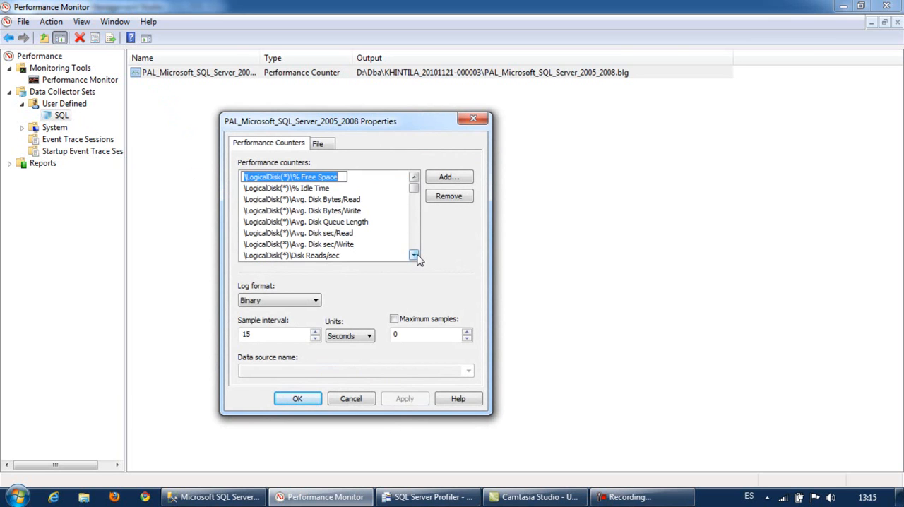
click(282, 188)
click(286, 177)
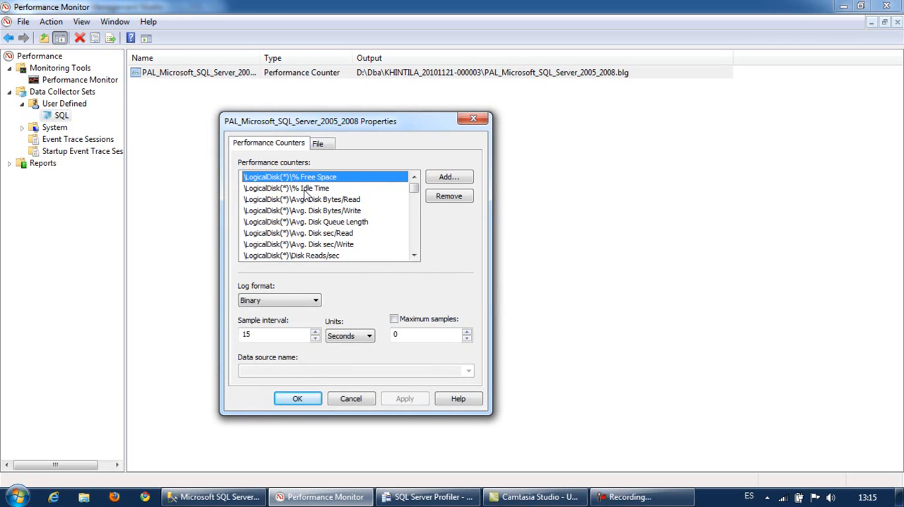
click(304, 187)
click(307, 178)
click(305, 189)
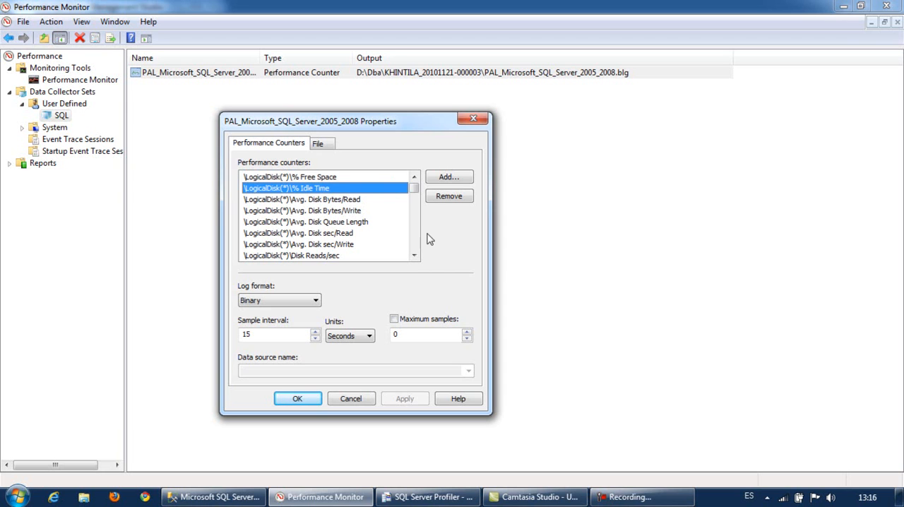
- Examine the Memory counters Available MBytes and Pages/sec in the collector's counter list
click(417, 246)
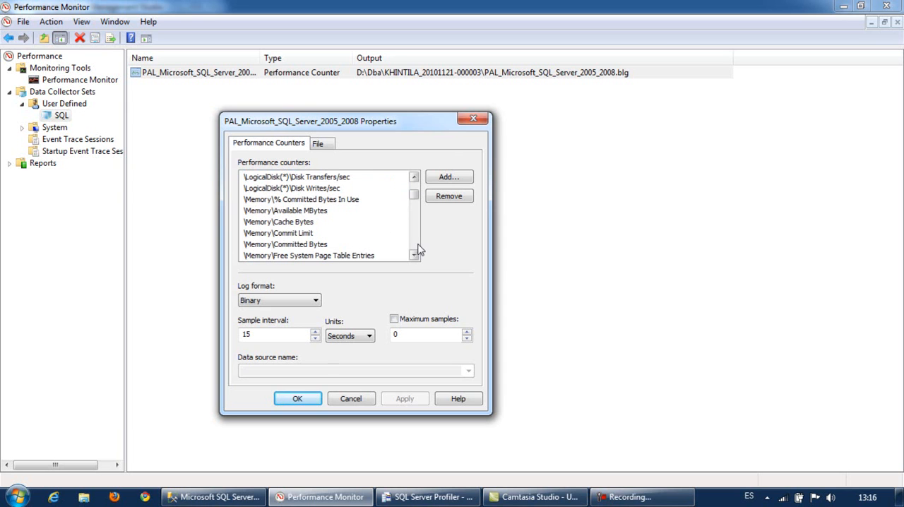
click(280, 212)
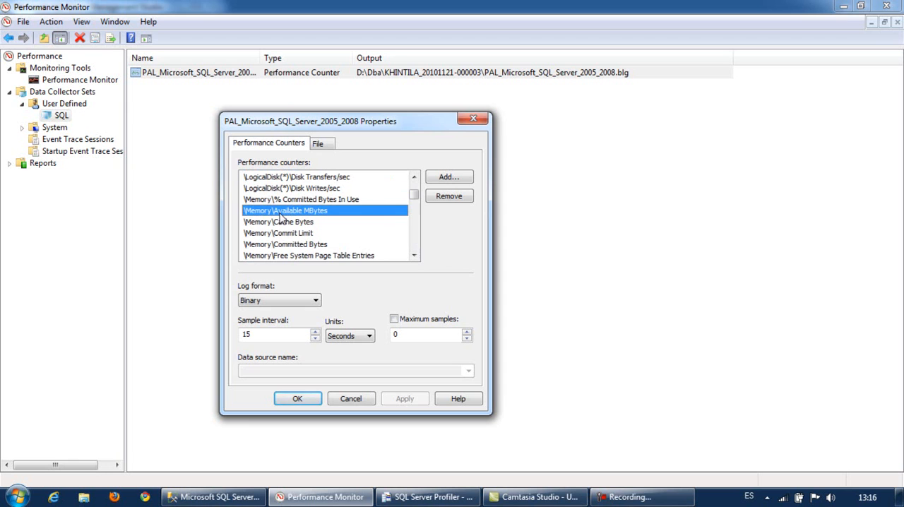
click(414, 256)
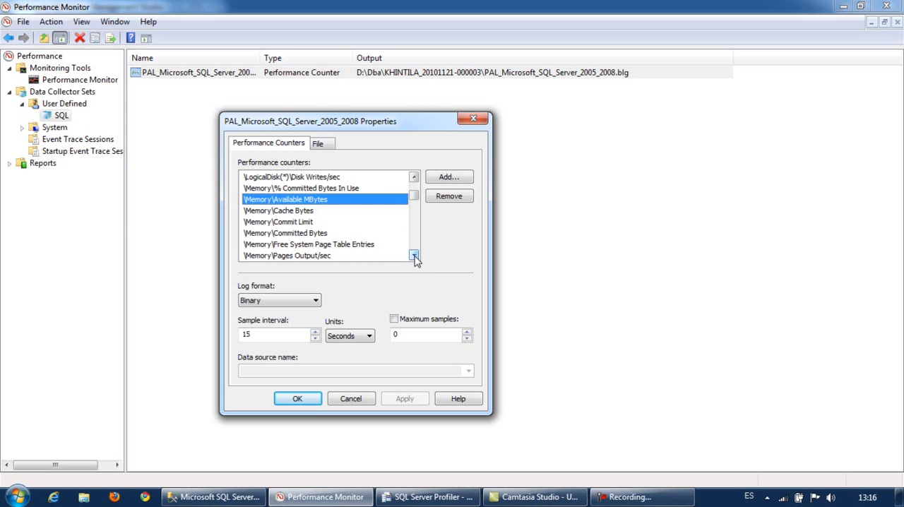
click(415, 256)
click(414, 256)
click(274, 244)
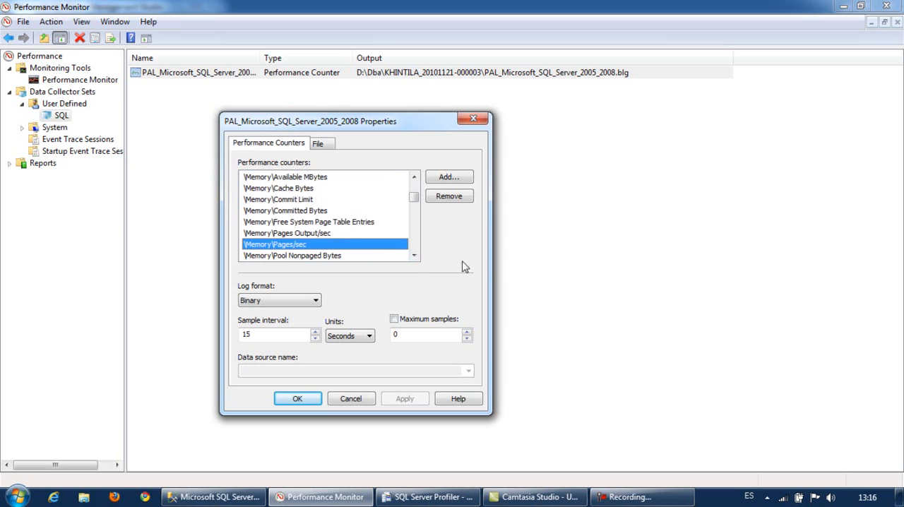
- Examine the Processor % Processor Time counter and the collector's log file settings
click(414, 256)
click(415, 244)
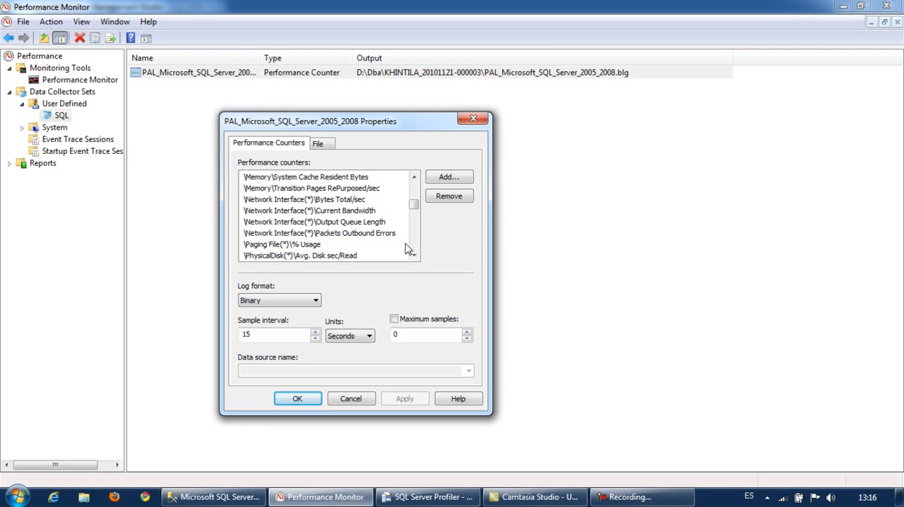
scroll(416, 246, down, 3)
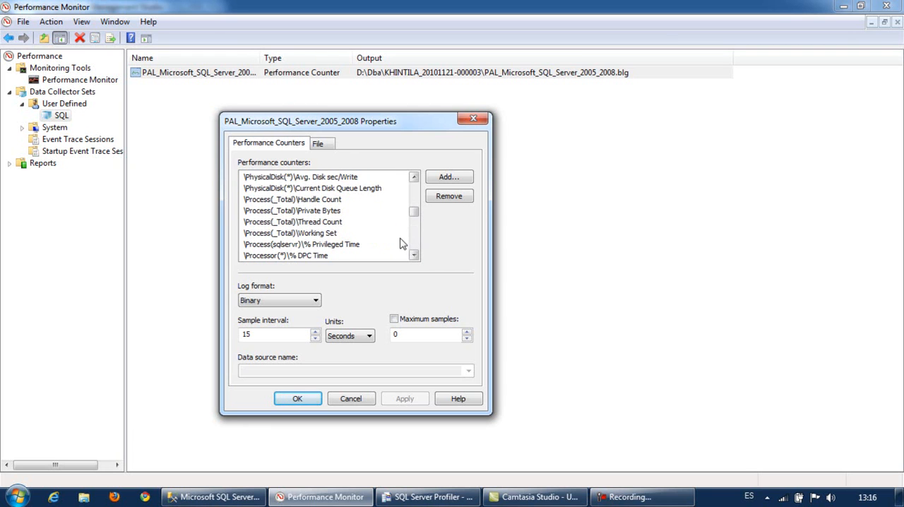
click(414, 256)
click(414, 256)
click(414, 256)
click(414, 256)
click(414, 256)
click(300, 233)
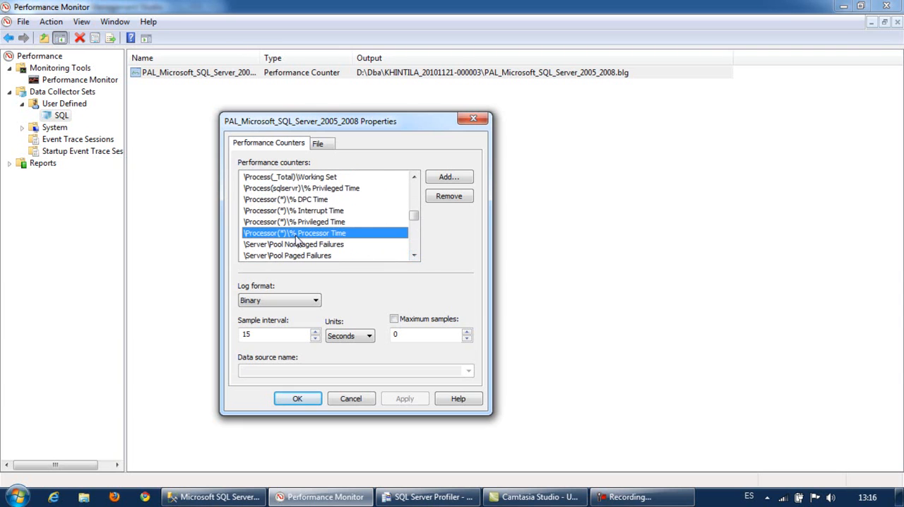
click(321, 143)
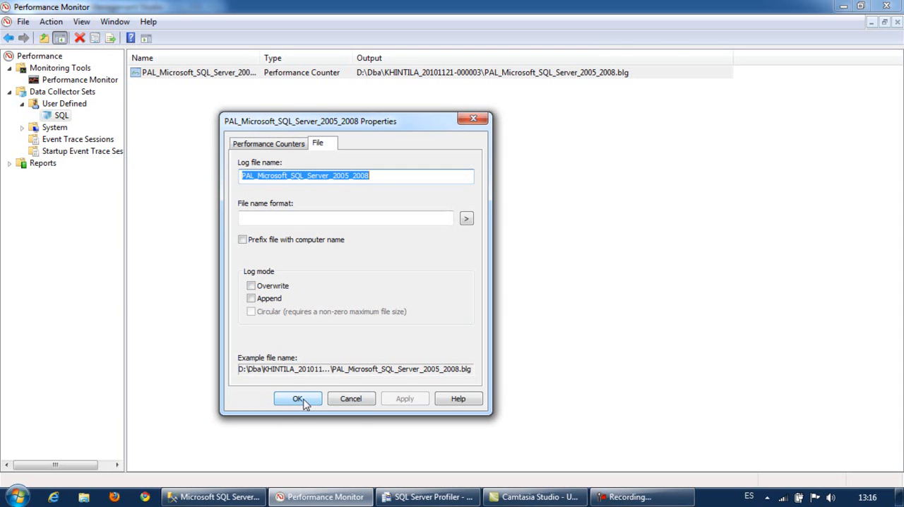
click(281, 147)
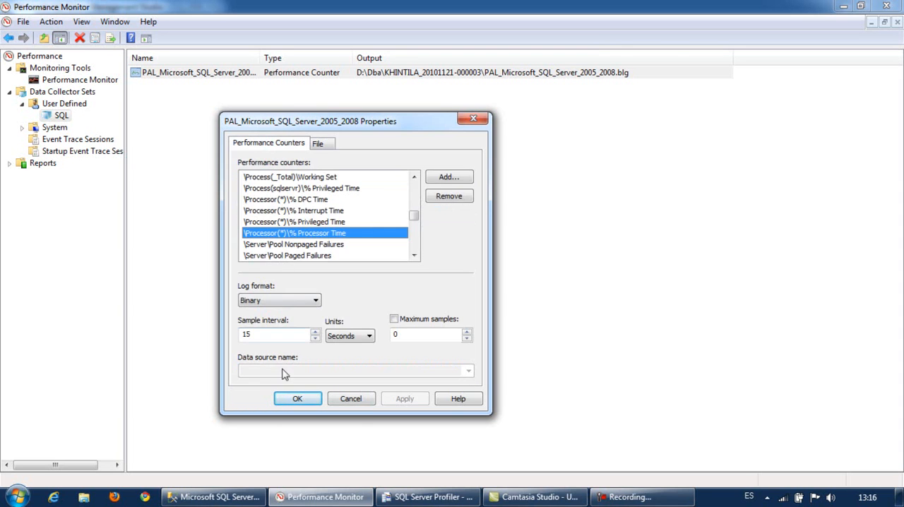
- Accept the collector's properties and authorize them by entering the account password for the data collector set's user
click(296, 399)
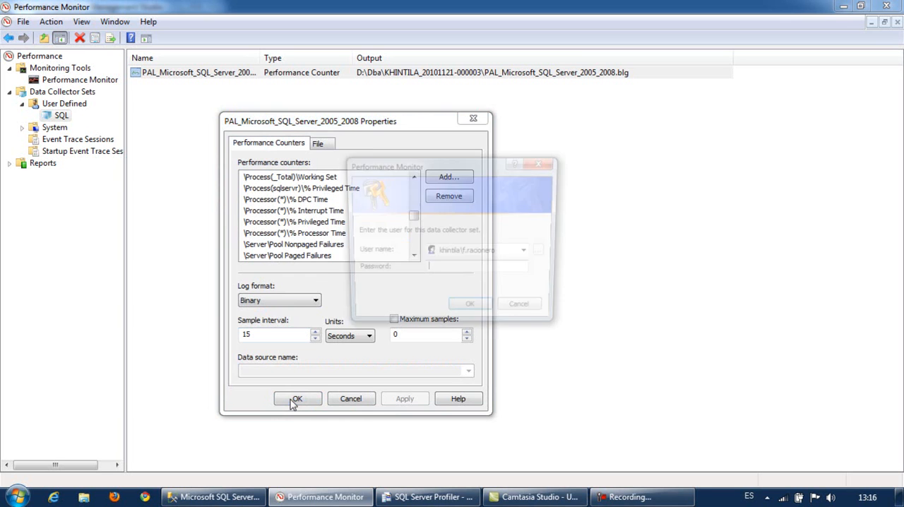
click(464, 268)
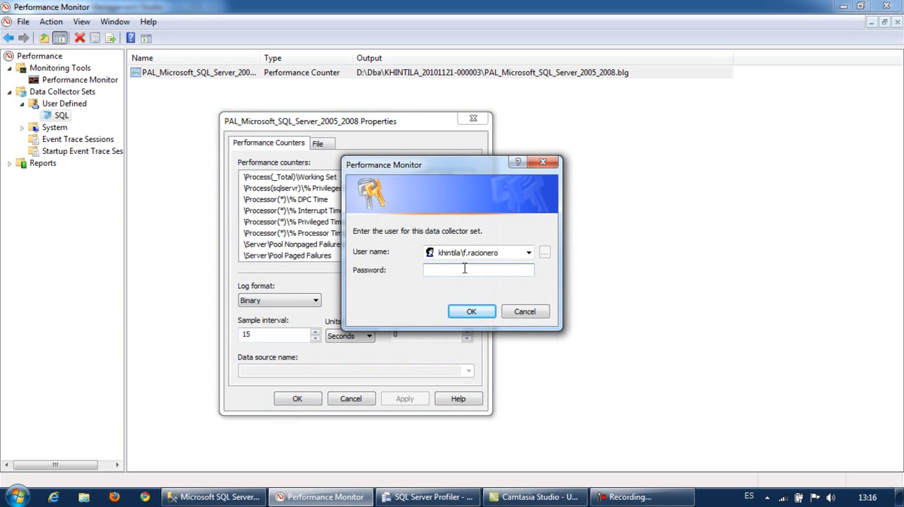
text(********)
drag(500, 252, 440, 253)
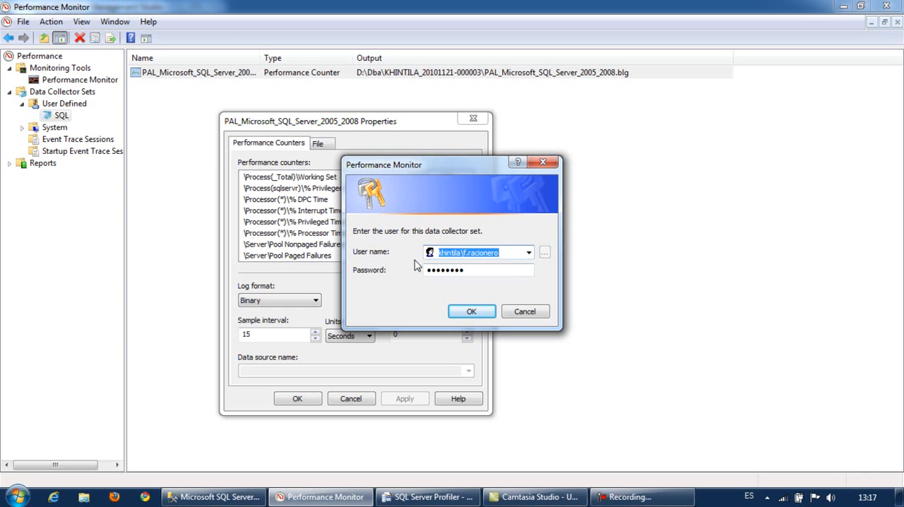
click(442, 252)
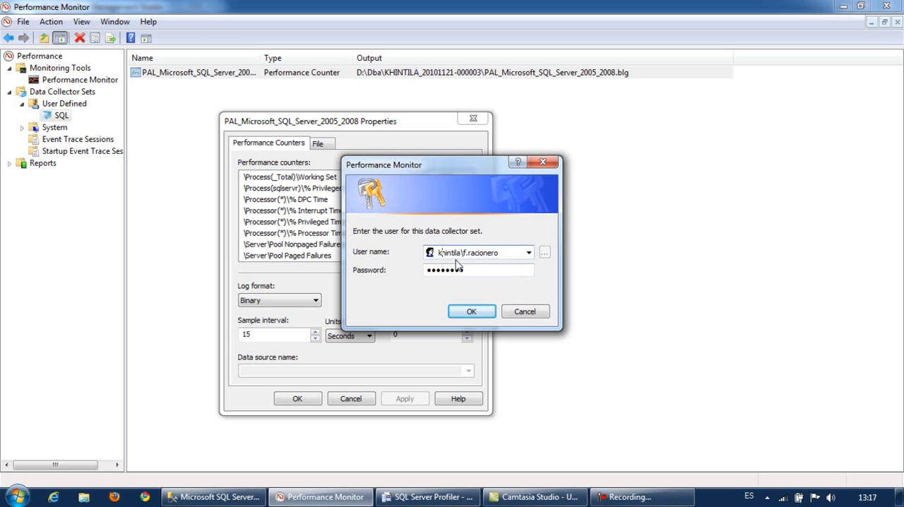
drag(509, 252, 422, 254)
click(470, 311)
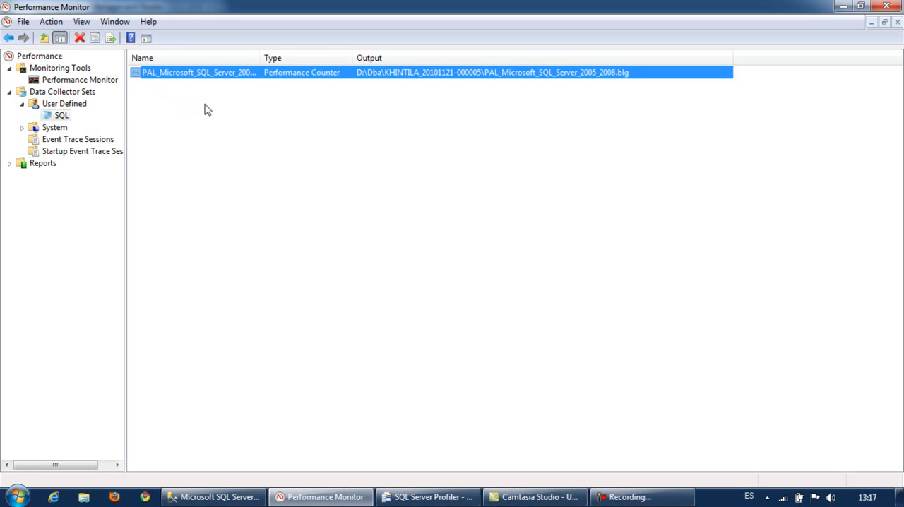
- View the live performance graph and return to the user-defined SQL data collector set
click(99, 83)
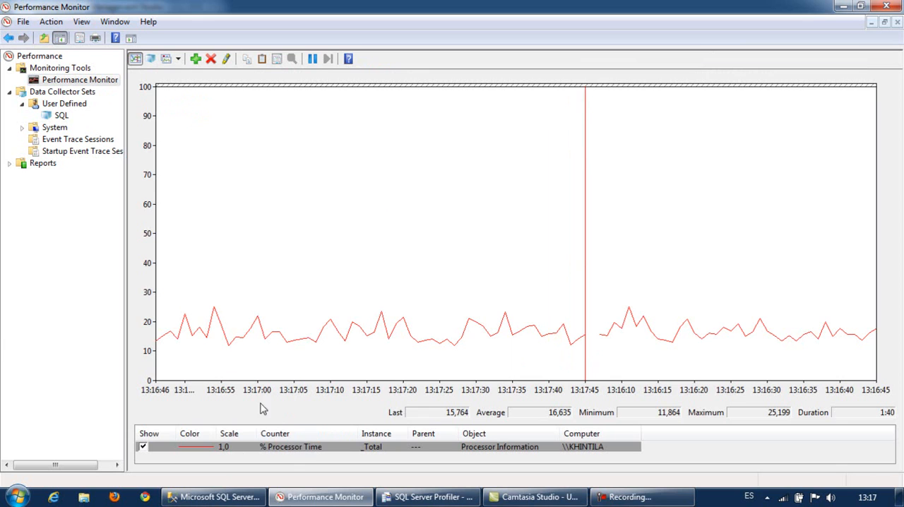
click(54, 116)
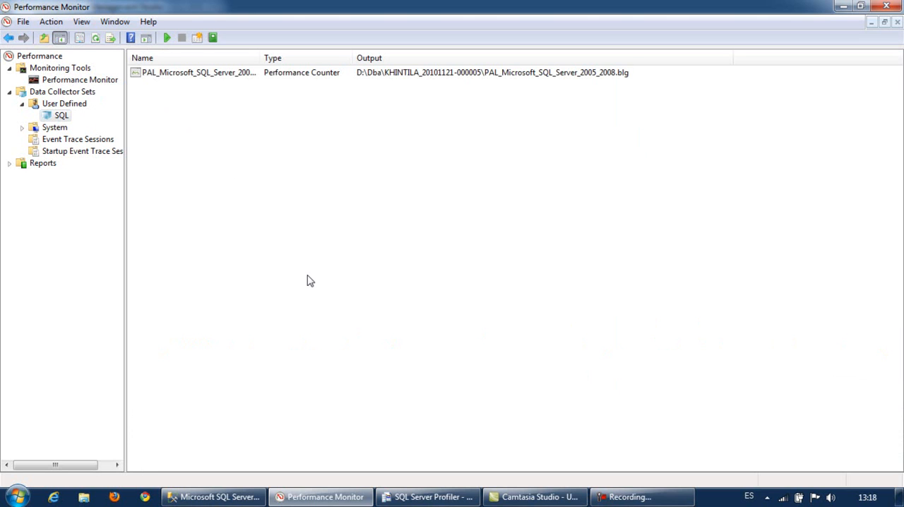
- Switch to SQL Server Profiler and review the untitled trace's properties, including the SQL:StmtCompleted event and its selected columns
click(417, 499)
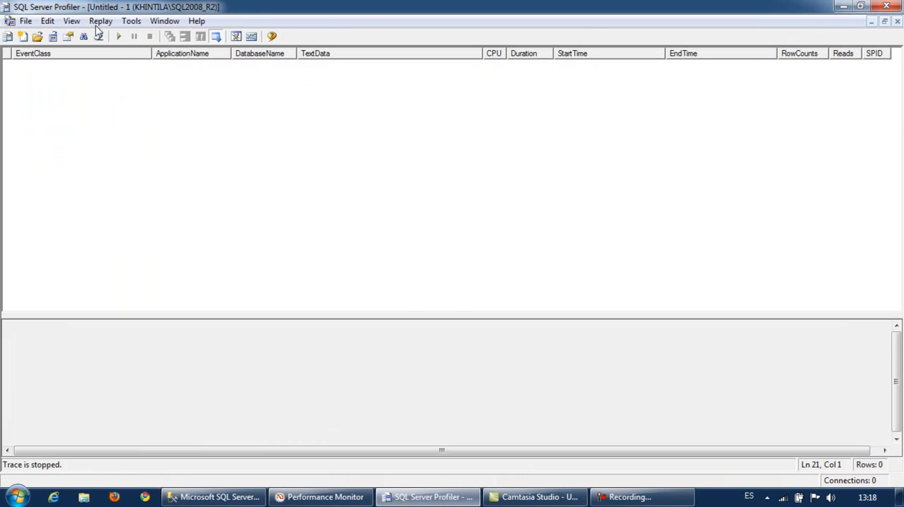
click(26, 22)
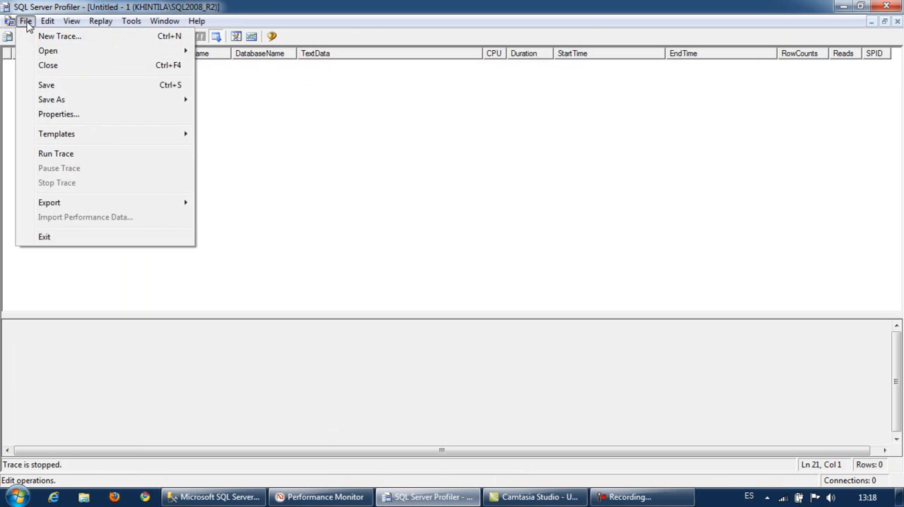
click(55, 114)
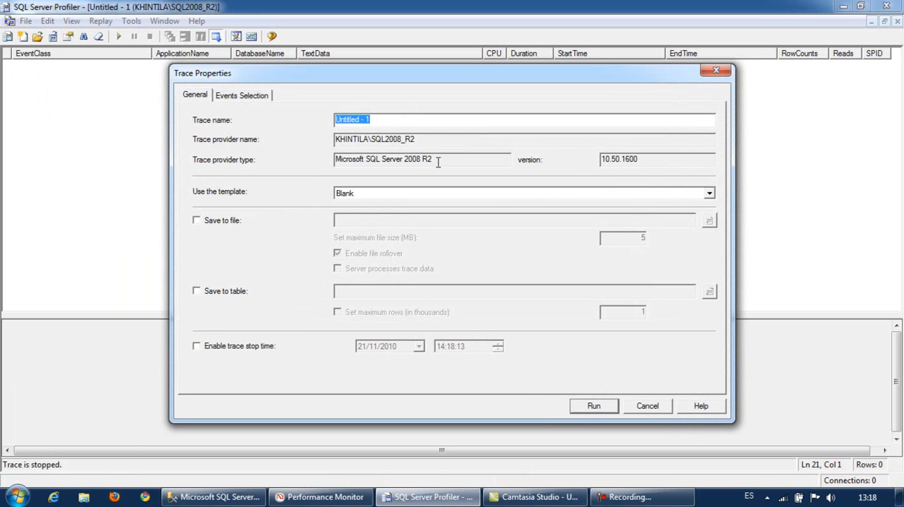
click(257, 96)
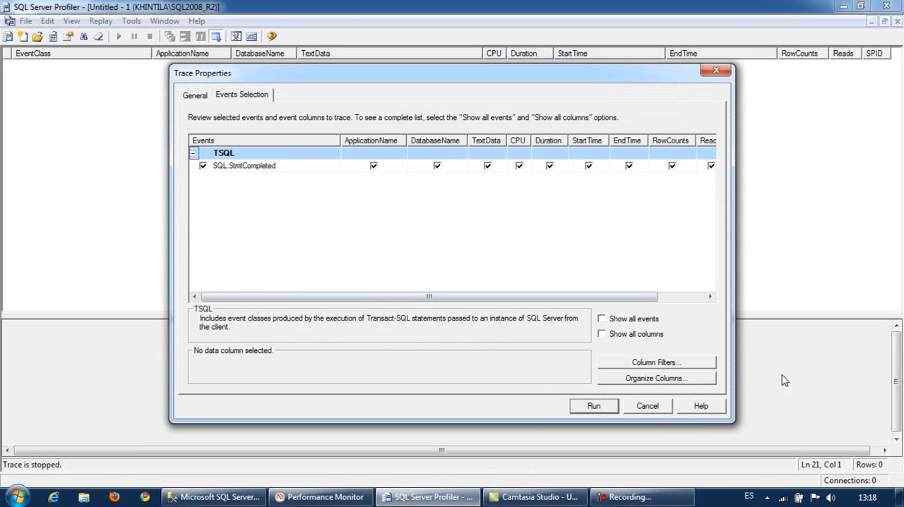
drag(613, 299, 534, 295)
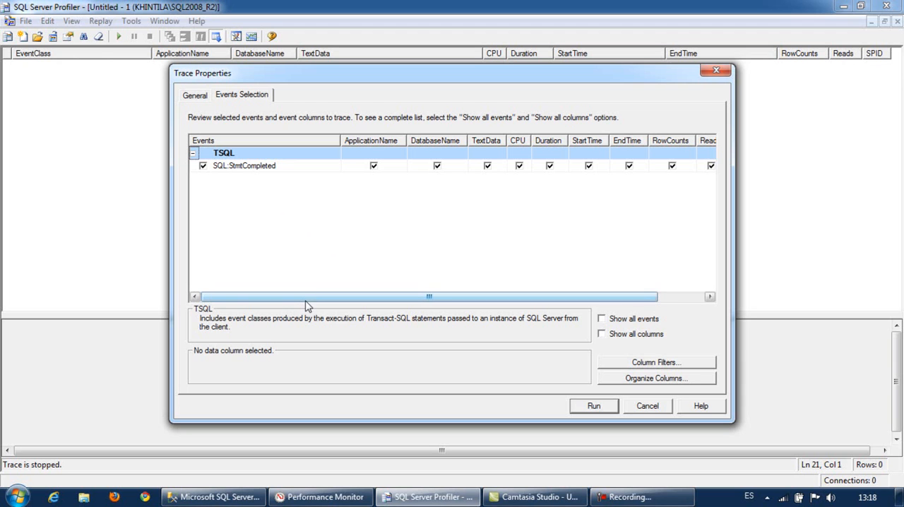
mouse_move(228, 171)
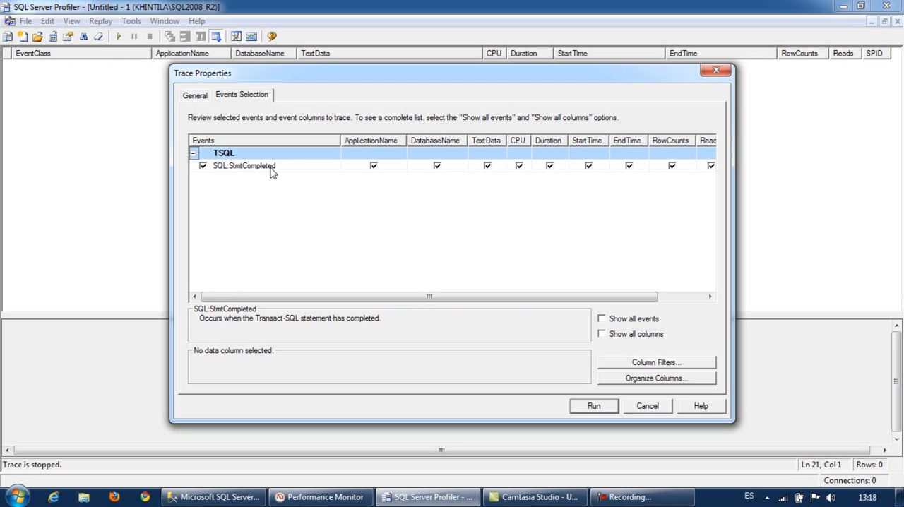
drag(537, 297, 506, 301)
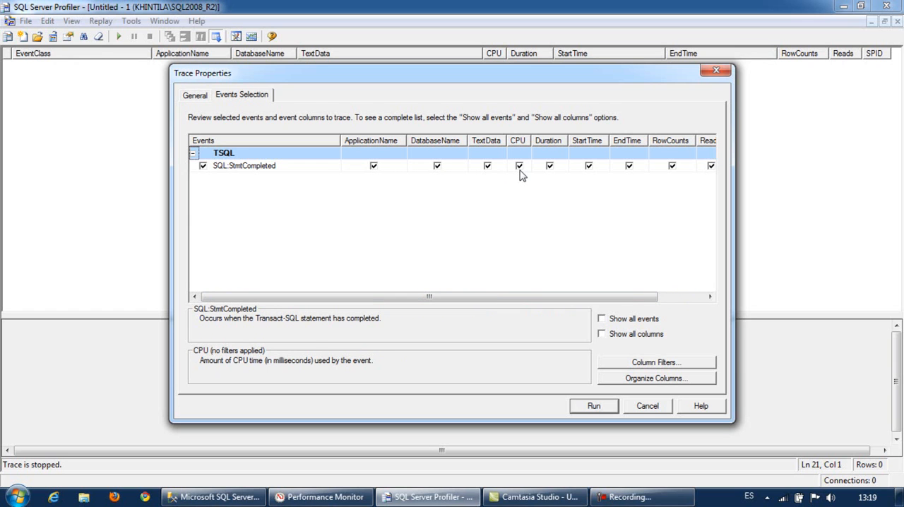
- Inspect the filter options for the CPU column and dismiss them without adding a filter
click(517, 141)
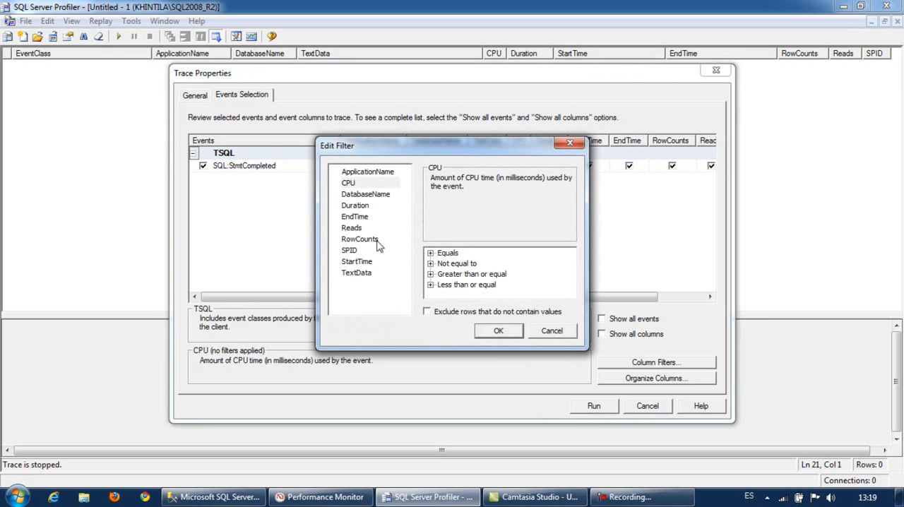
click(553, 331)
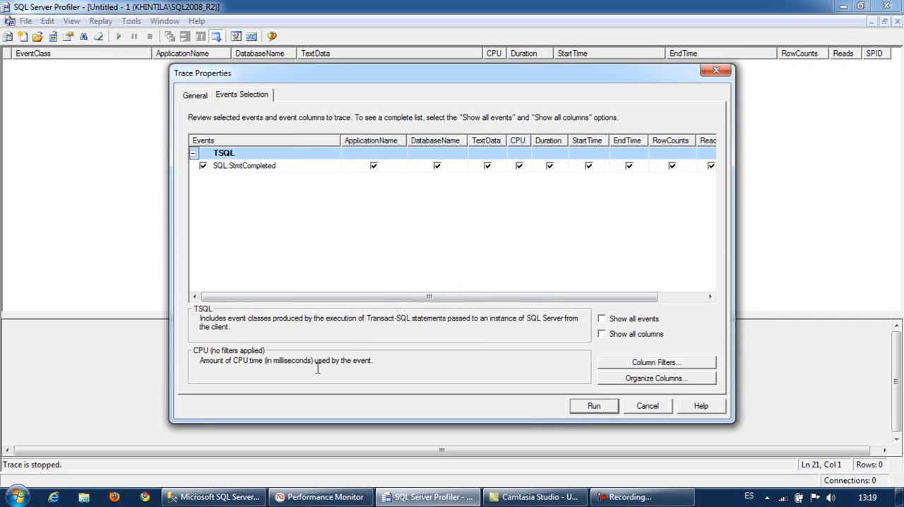
mouse_move(545, 149)
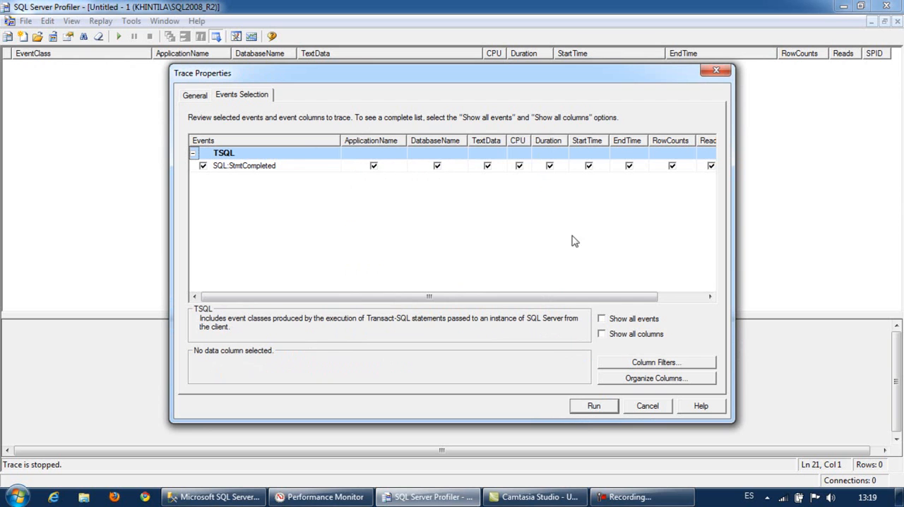
- Review the remaining SQL:StmtCompleted columns through SPID and run the trace
drag(580, 300, 665, 299)
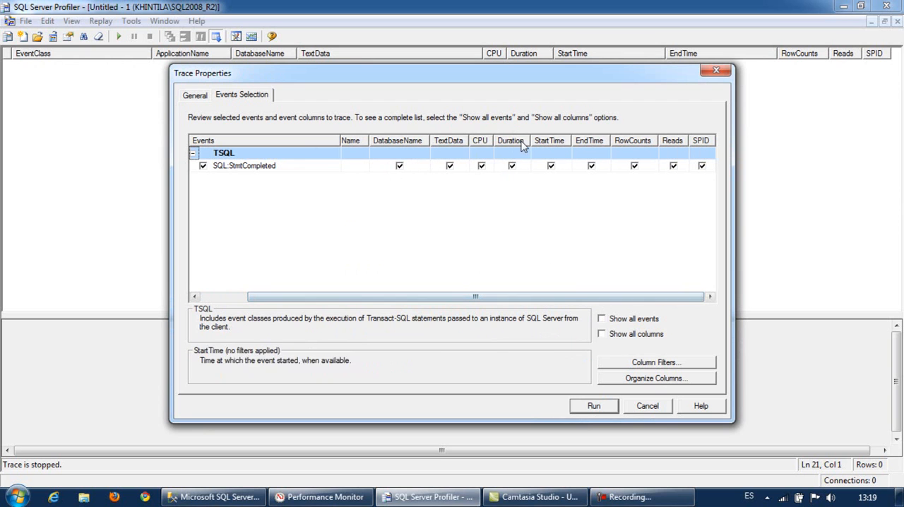
mouse_move(593, 158)
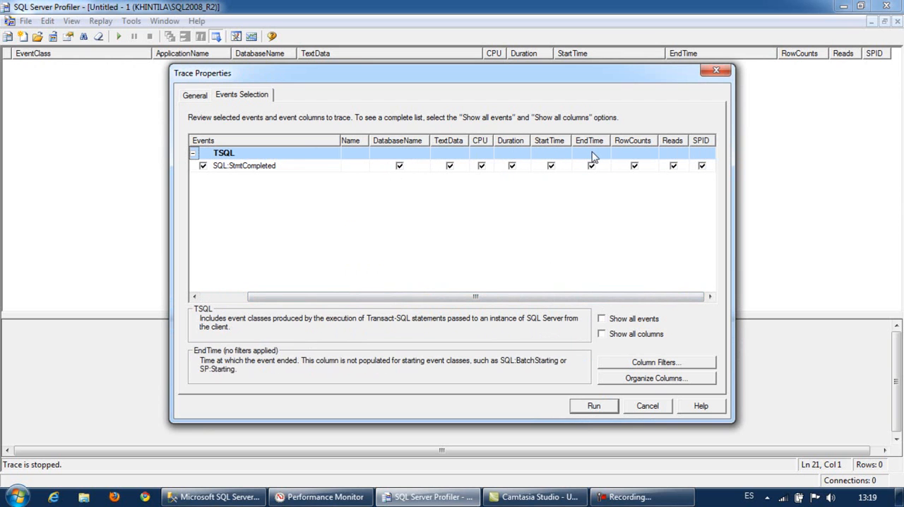
mouse_move(616, 173)
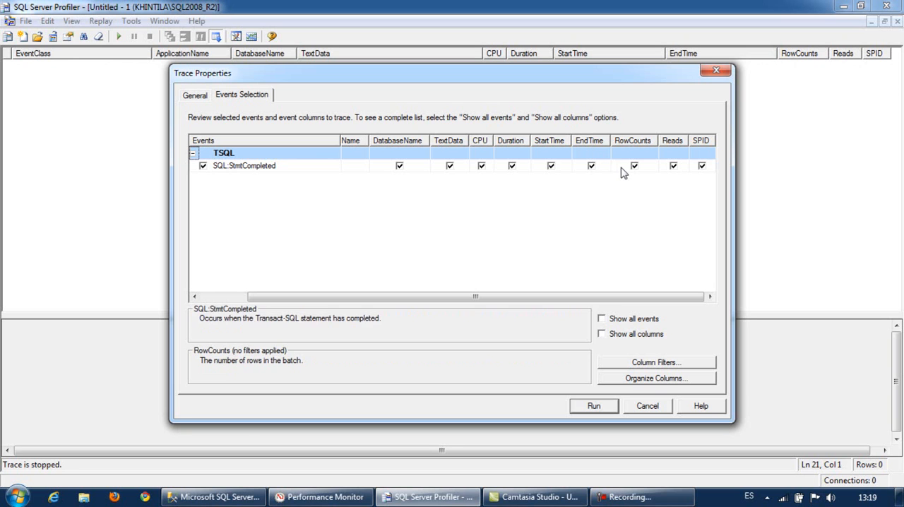
mouse_move(675, 167)
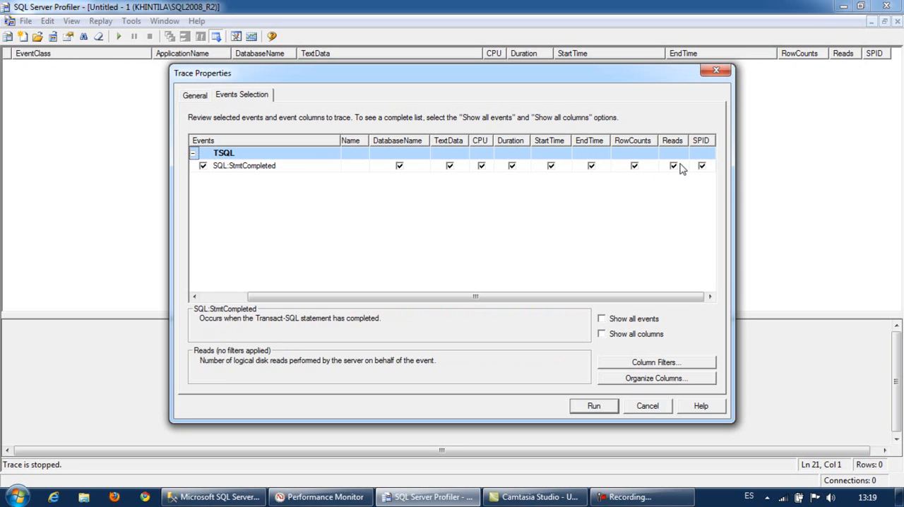
mouse_move(702, 170)
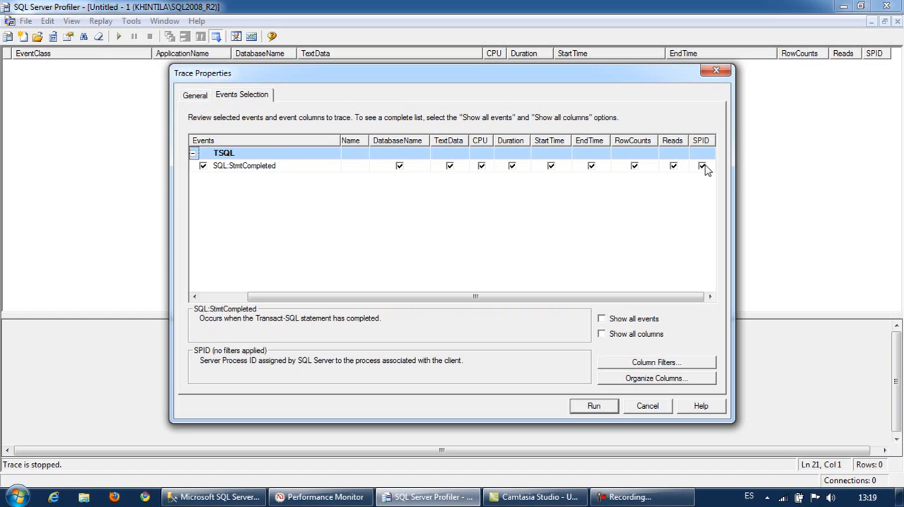
click(594, 407)
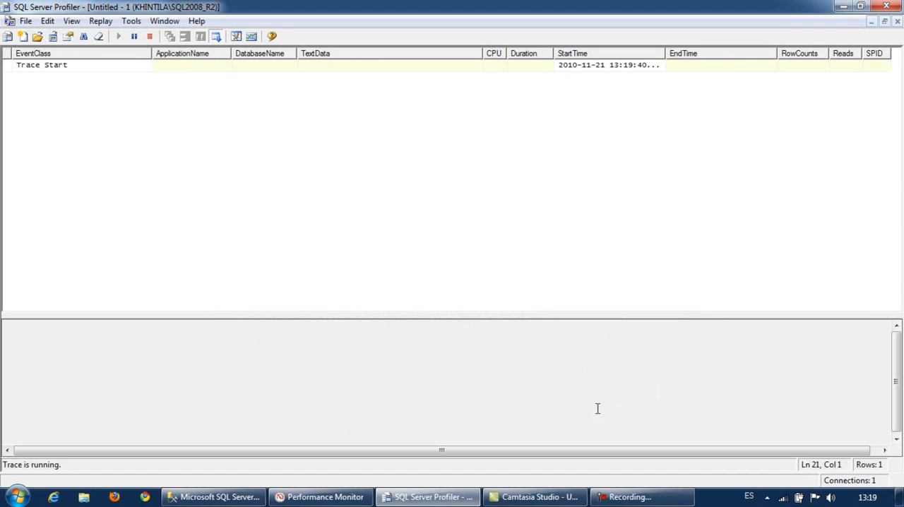
click(179, 67)
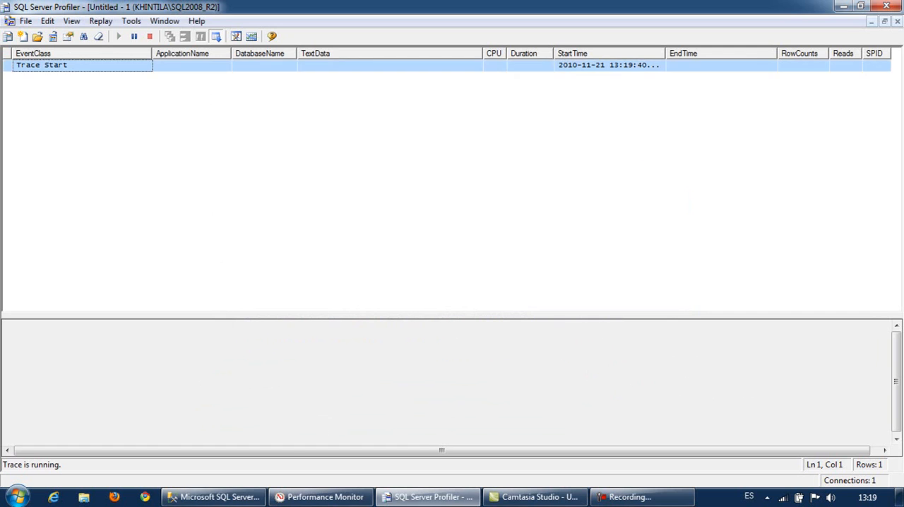
- Switch to Performance Monitor and start the user-defined SQL data collector set
click(333, 500)
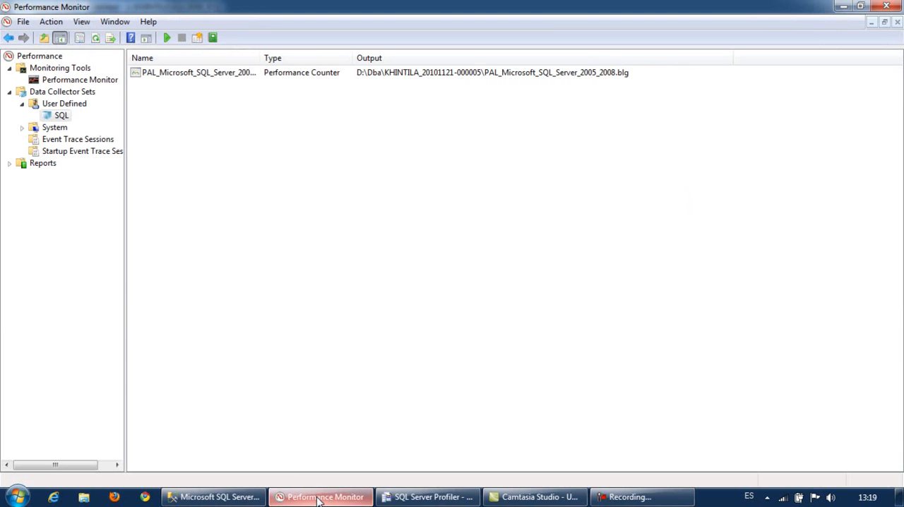
click(62, 116)
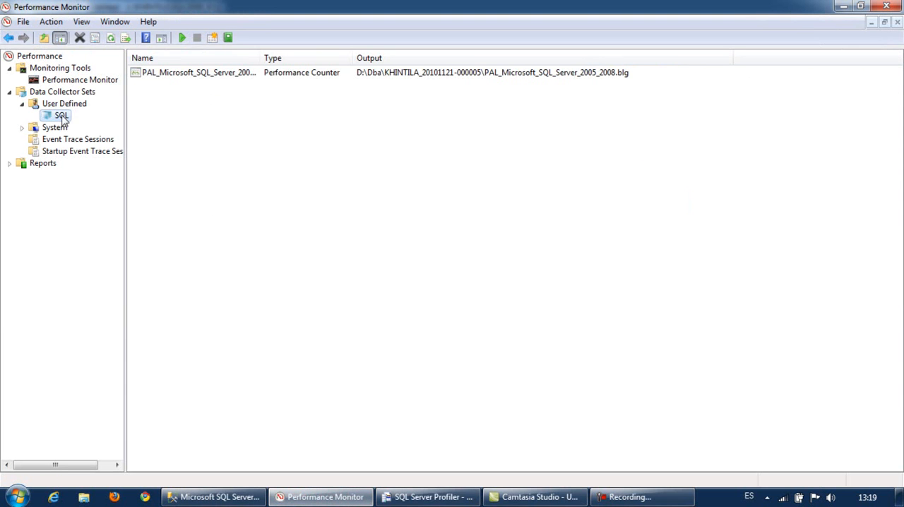
click(182, 38)
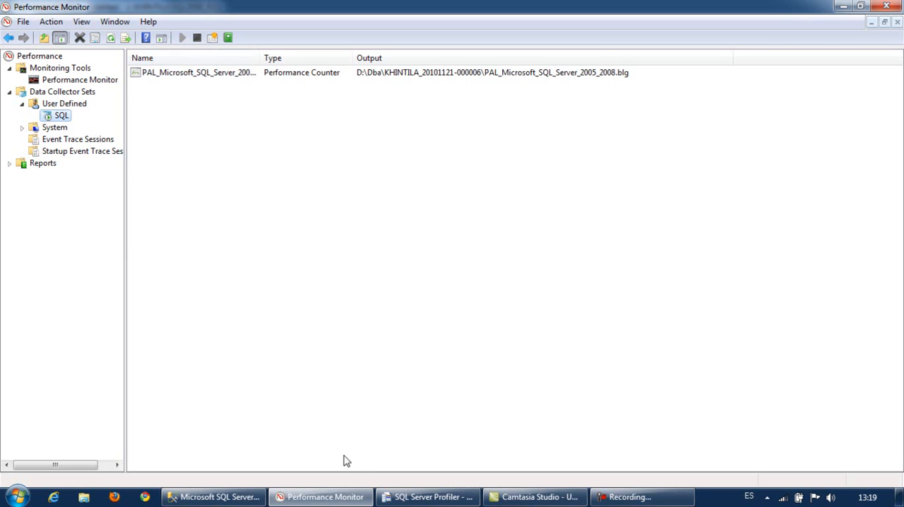
- Execute the SQLQuery14.sql test queries in SQL Server Management Studio and check their capture in SQL Server Profiler
click(218, 496)
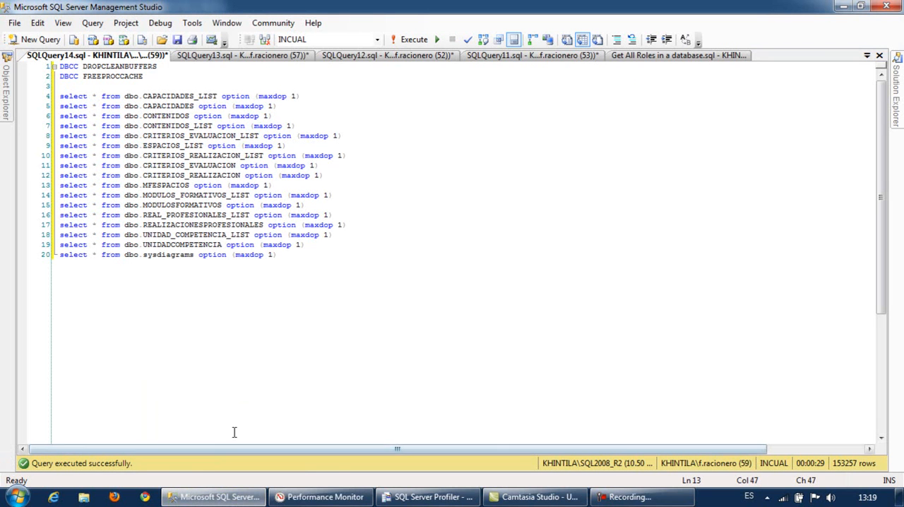
click(414, 41)
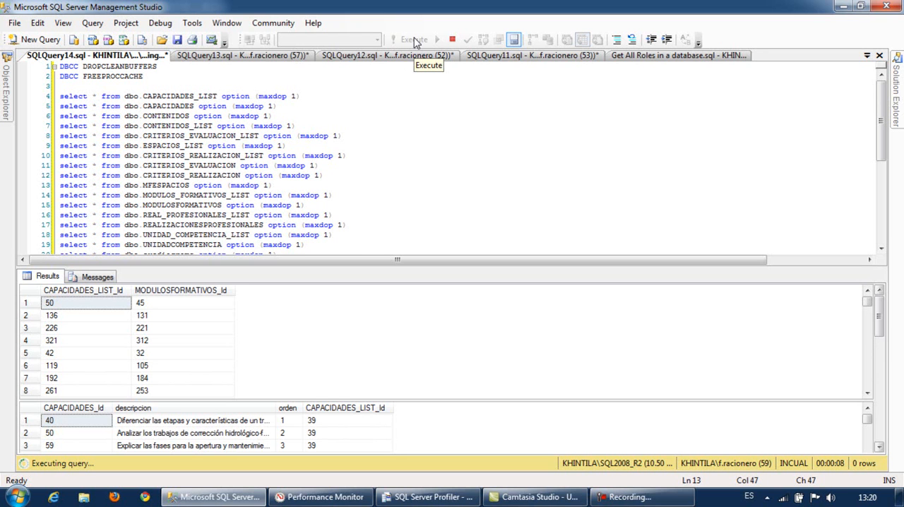
click(431, 498)
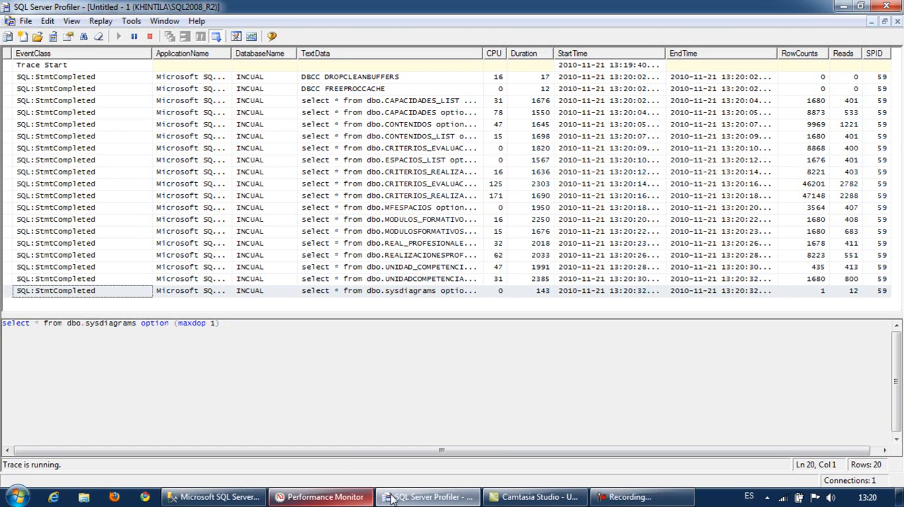
mouse_move(406, 499)
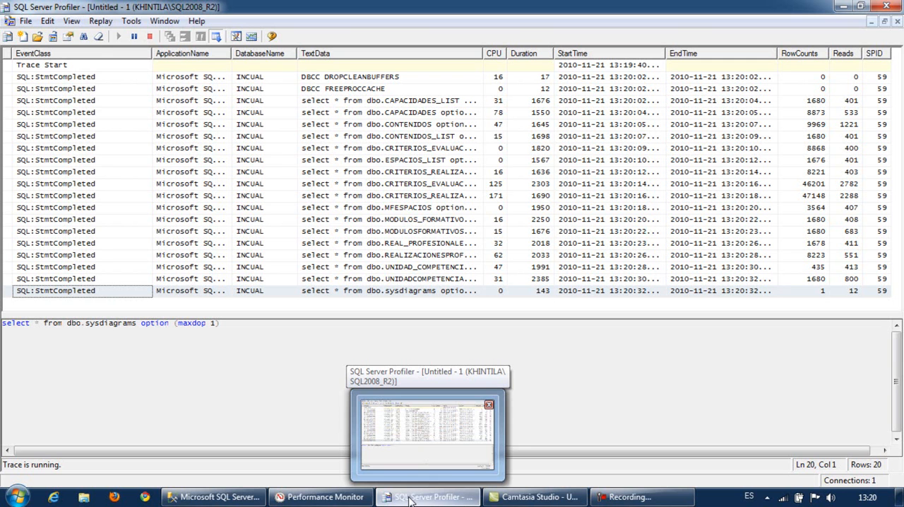
click(215, 502)
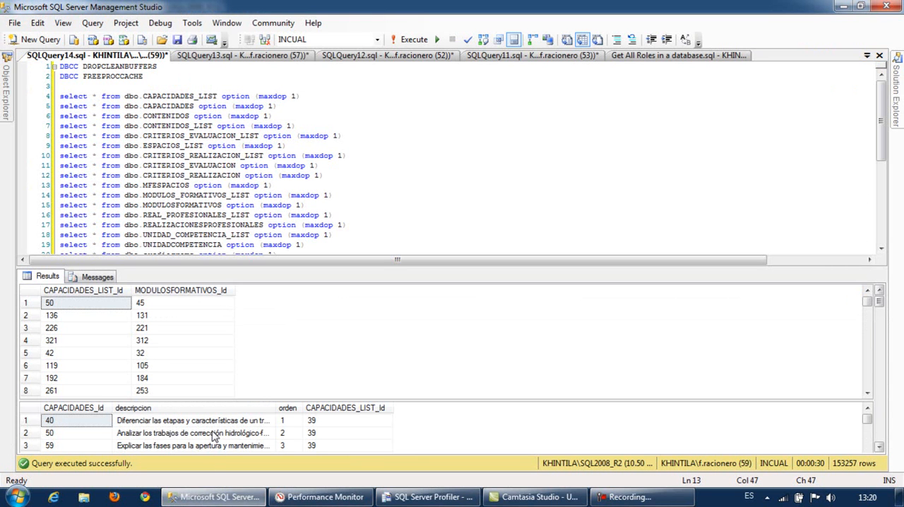
- Stop the running trace in SQL Server Profiler and the SQL data collector set in Performance Monitor
click(427, 497)
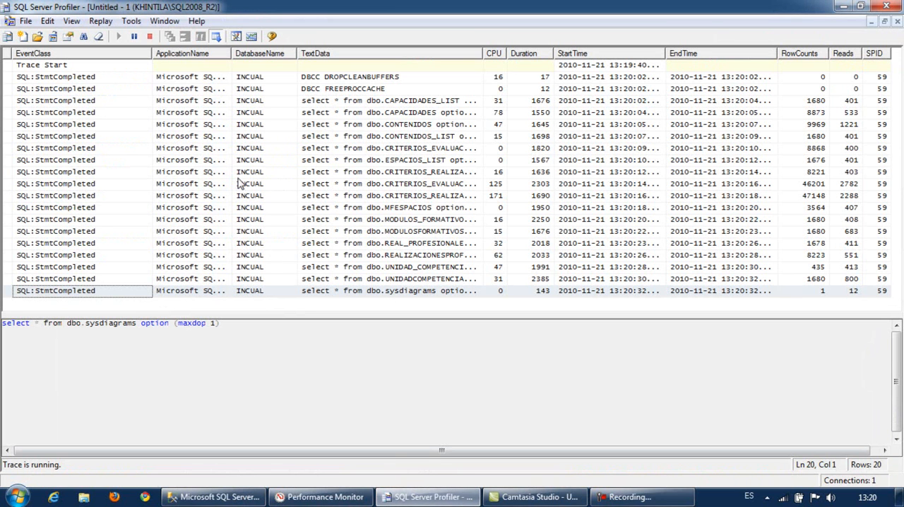
click(150, 37)
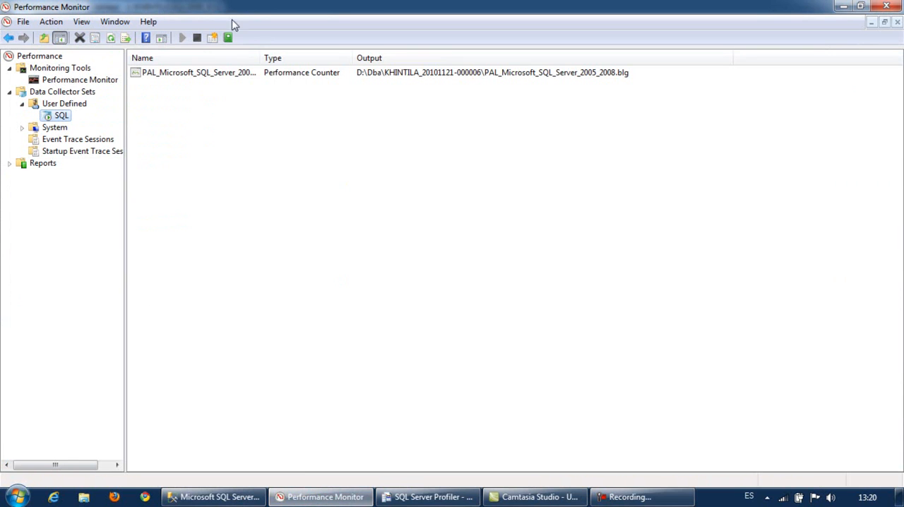
click(197, 38)
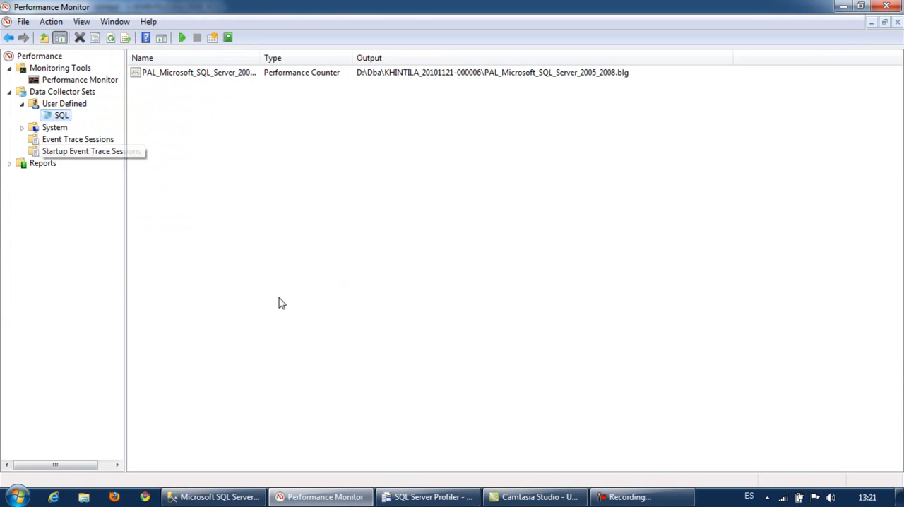
- Return to SQL Server Profiler and save the stopped trace as trace file trc01 in D:\Dba
click(400, 497)
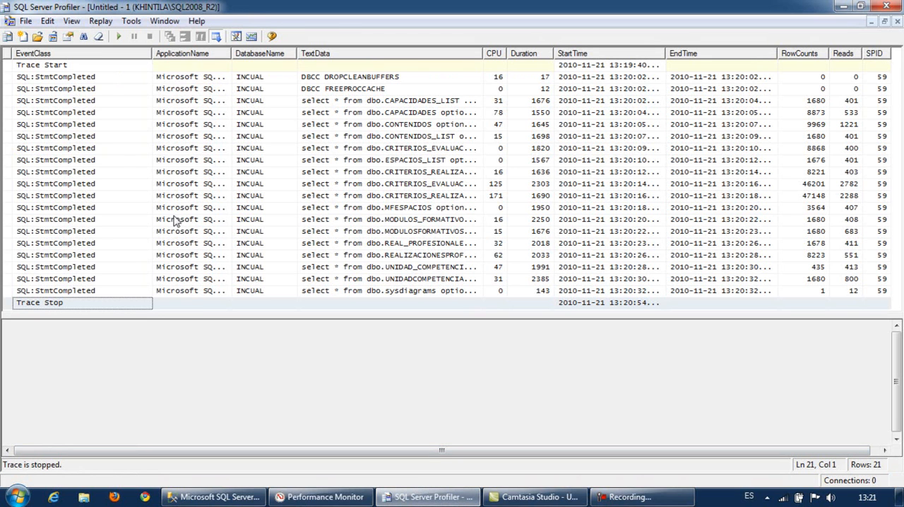
click(26, 21)
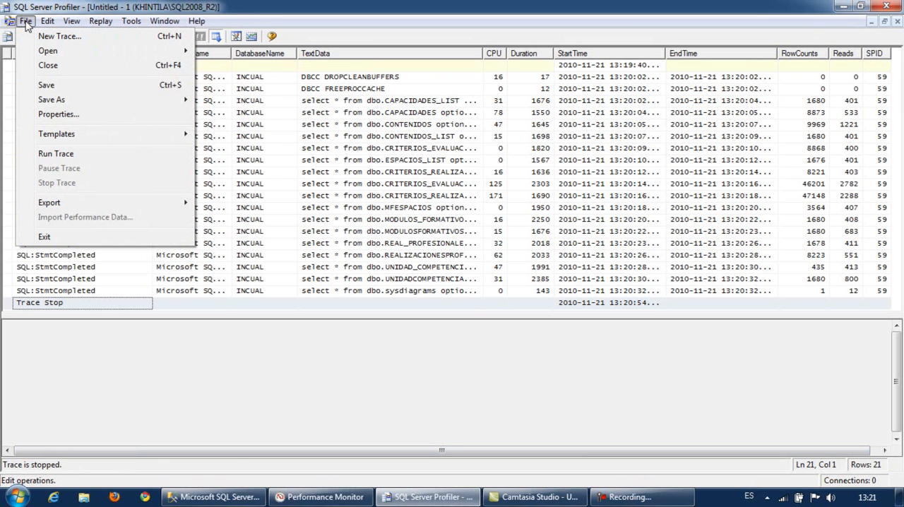
mouse_move(50, 57)
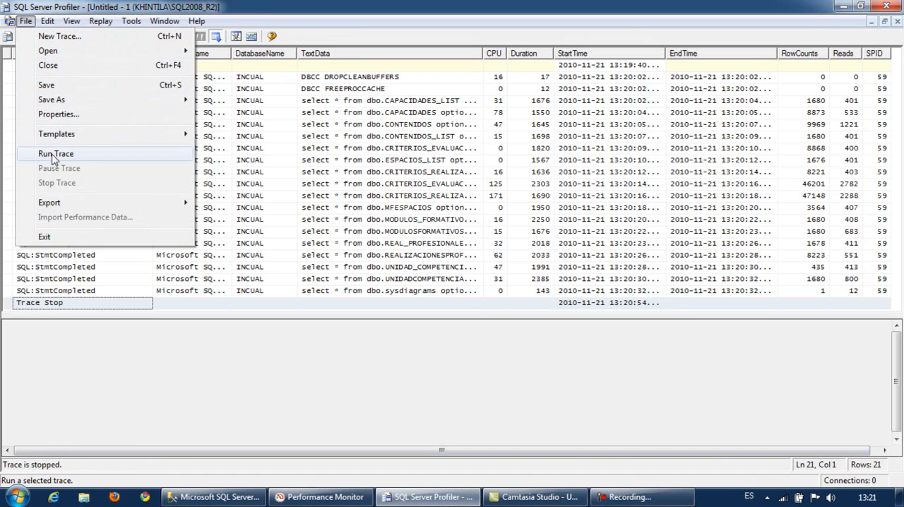
mouse_move(60, 103)
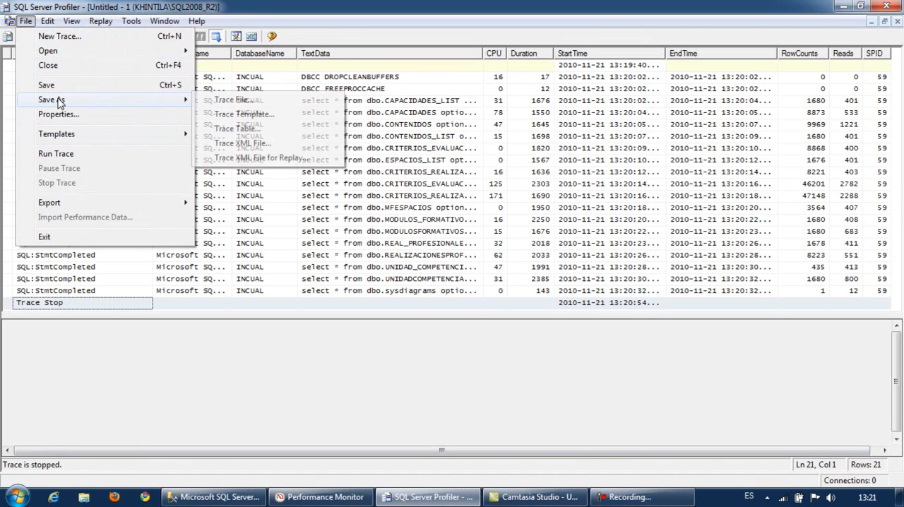
click(229, 102)
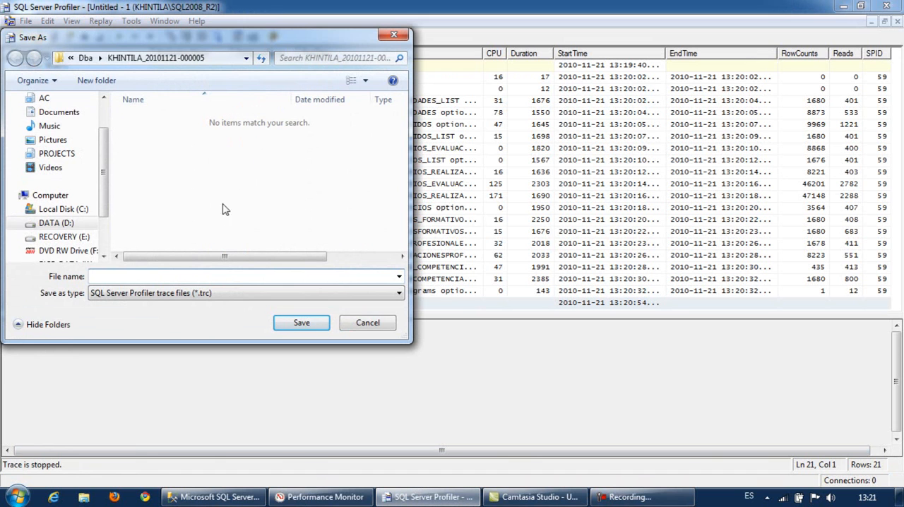
click(86, 59)
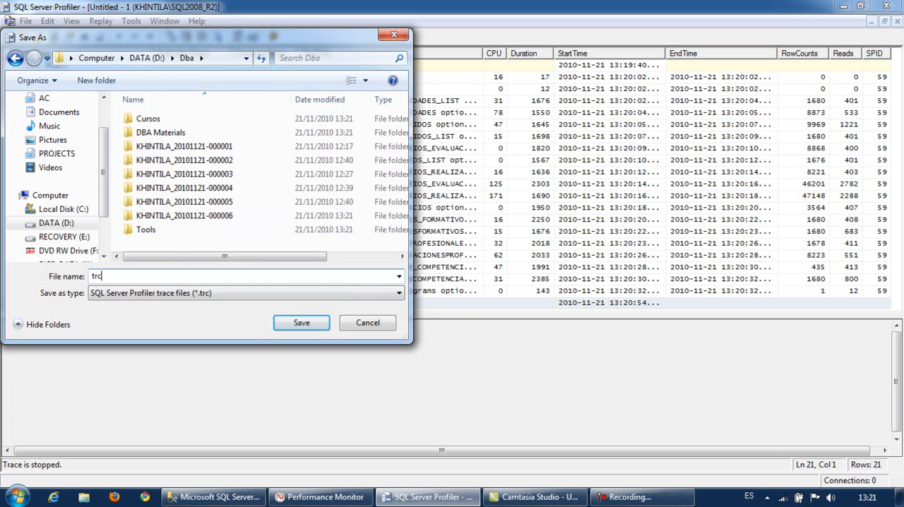
click(301, 322)
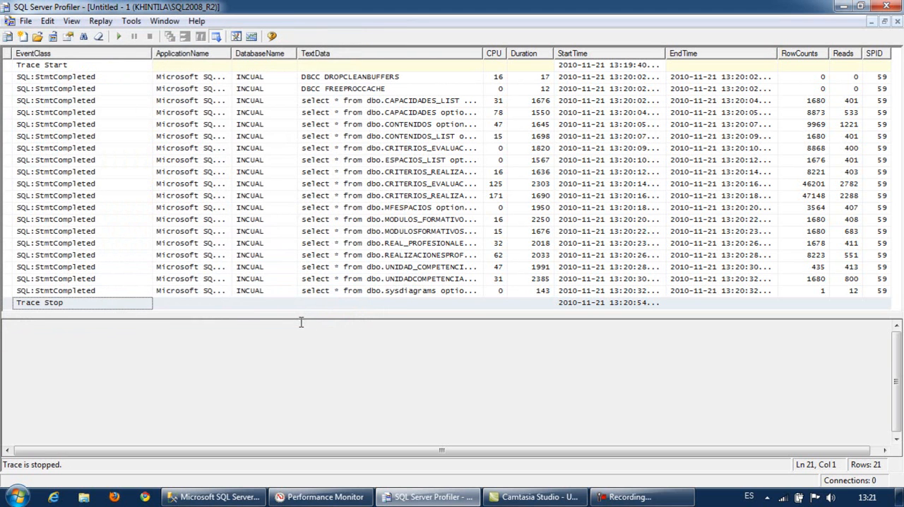
- Open the saved trace file trc01 from D:\Dba
click(26, 21)
mouse_move(43, 52)
click(226, 52)
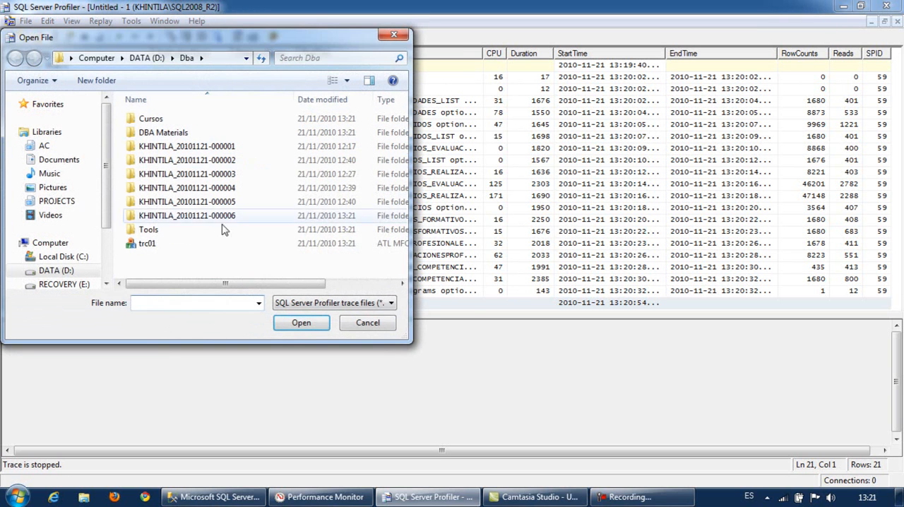
click(153, 247)
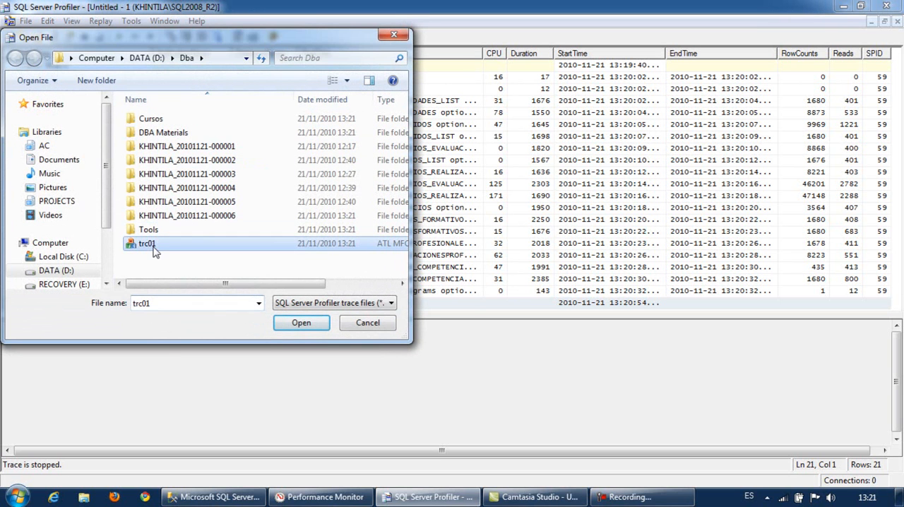
click(301, 329)
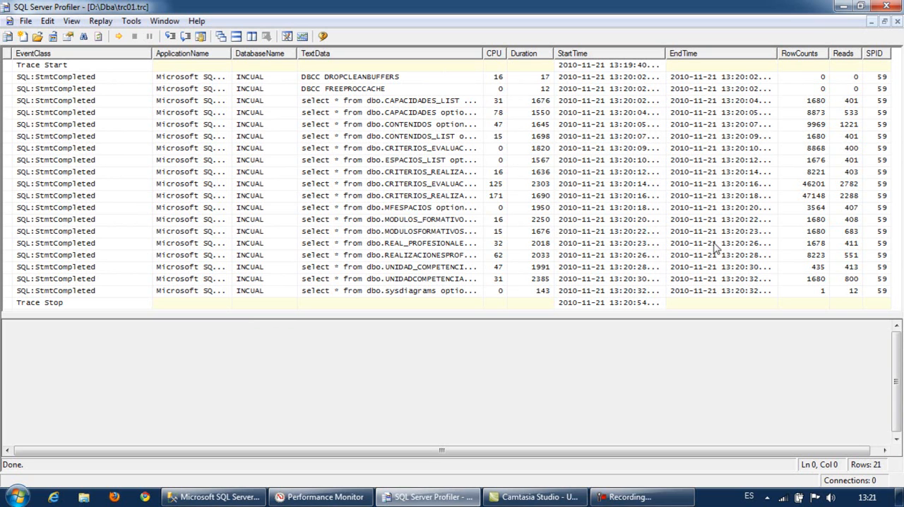
click(26, 22)
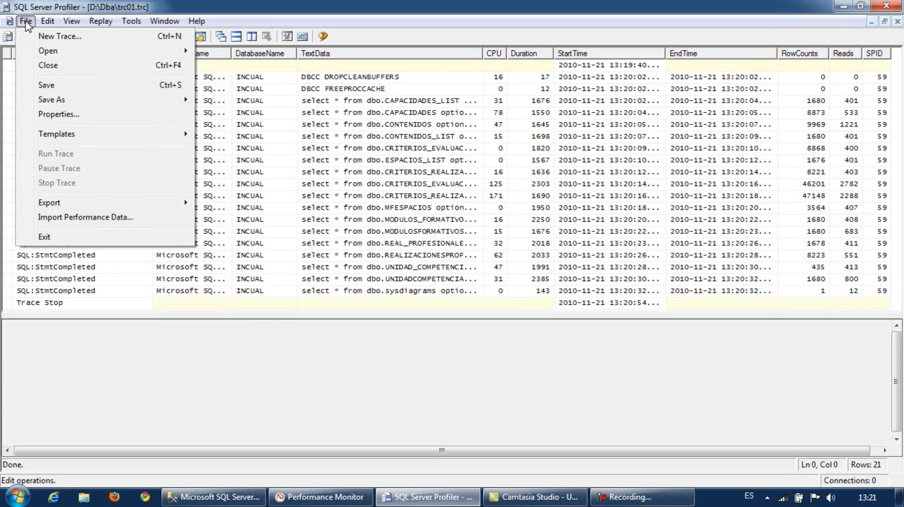
click(121, 220)
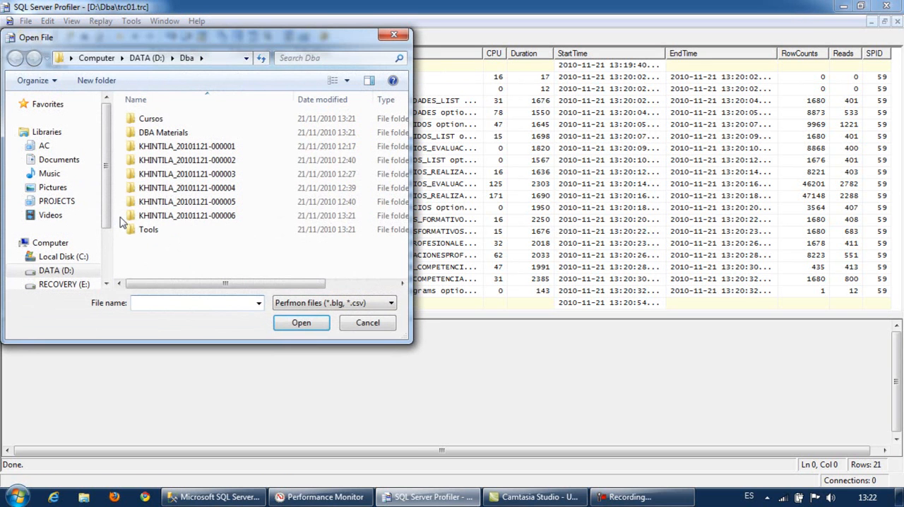
double_click(172, 222)
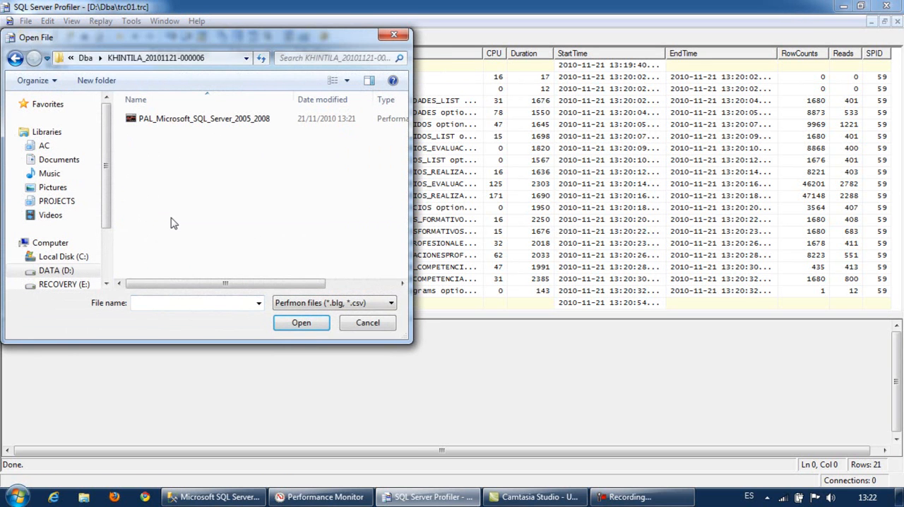
click(159, 122)
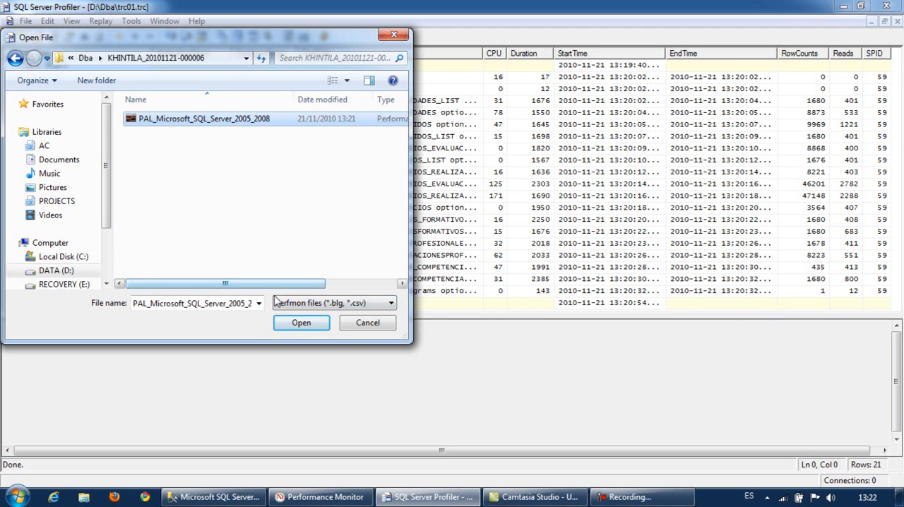
click(301, 322)
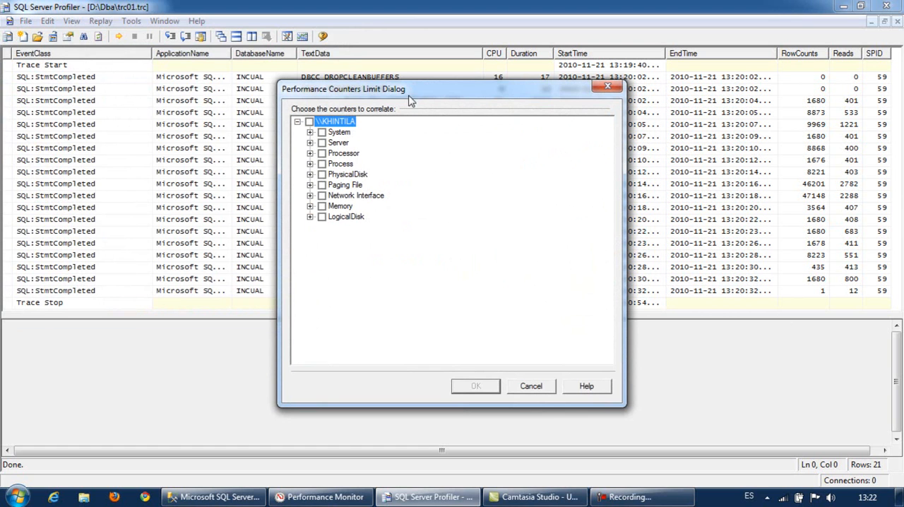
- Select the _Total instance of the Processor counter % Processor Time for correlation with the trace
click(309, 153)
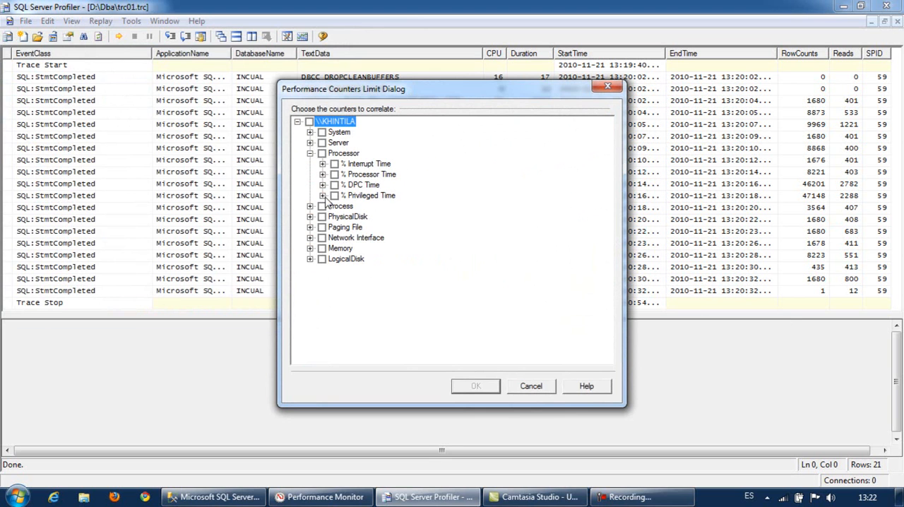
click(322, 175)
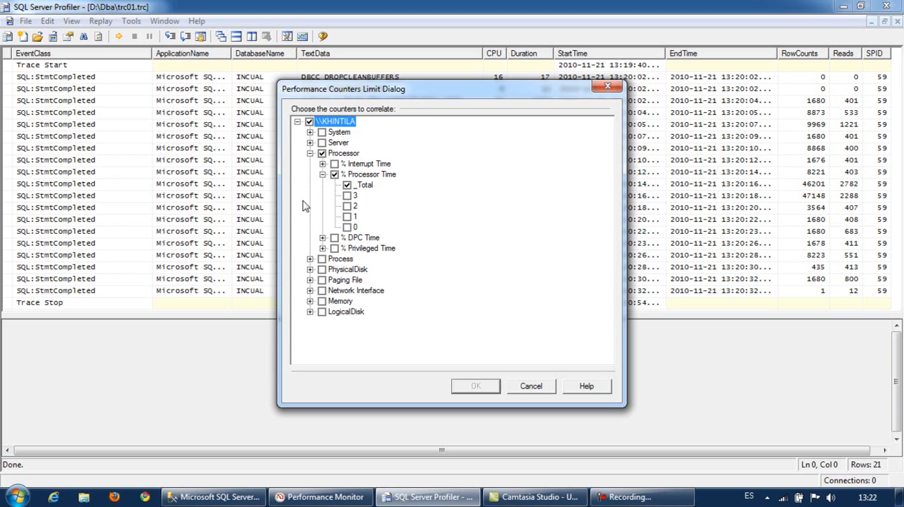
click(310, 153)
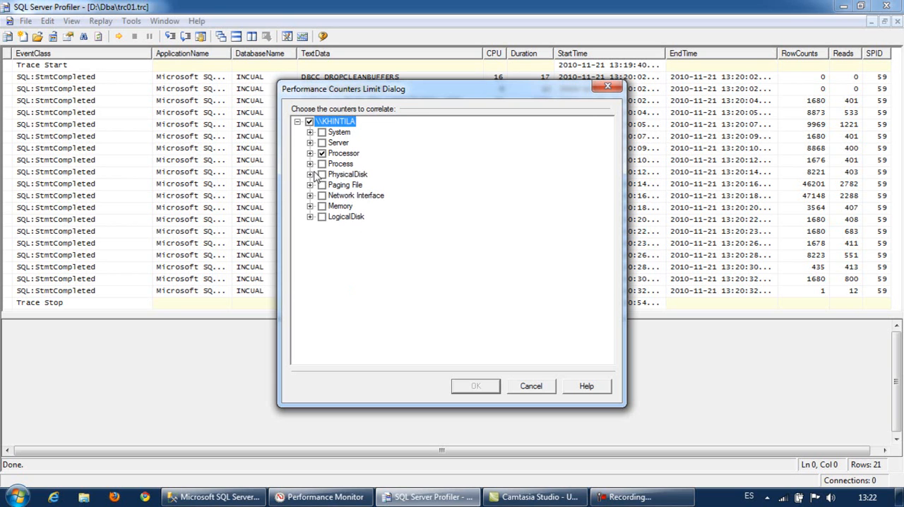
- Select the _Total instances of the PhysicalDisk counters Current Disk Queue Length and Avg. Disk sec/Read
click(310, 175)
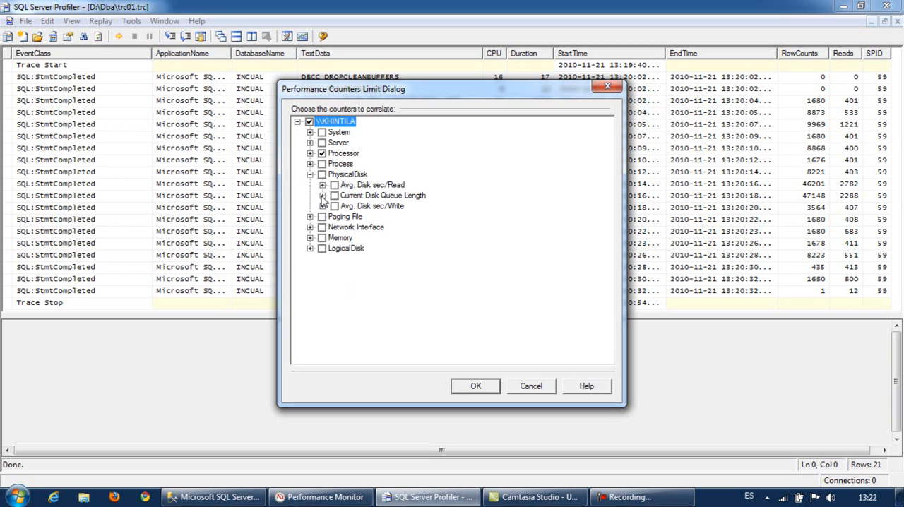
click(322, 195)
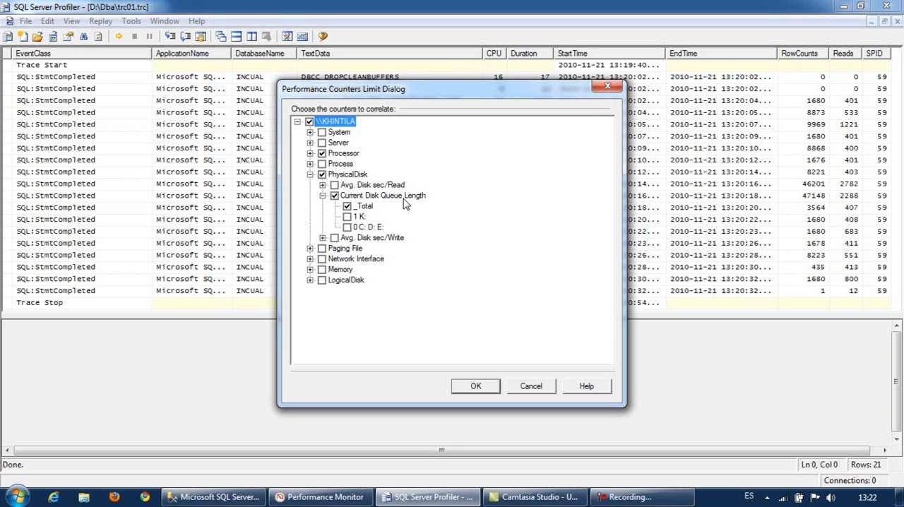
click(322, 185)
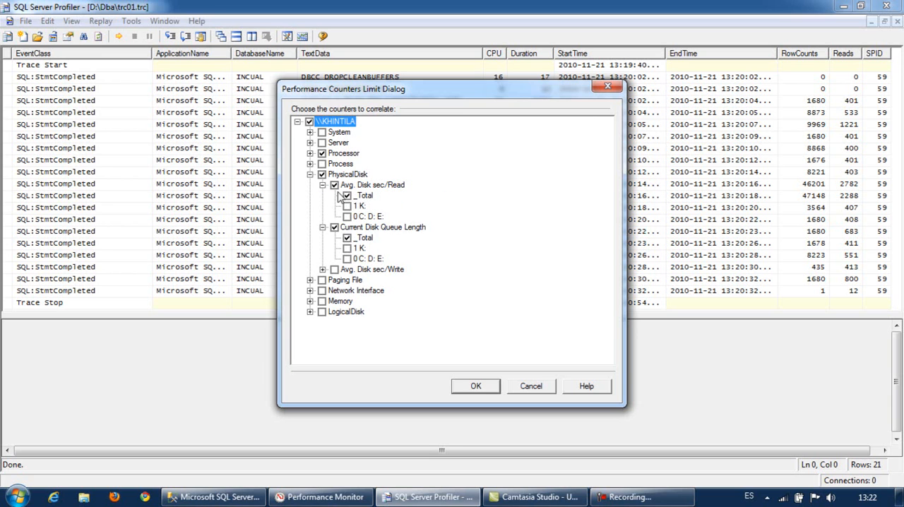
click(322, 185)
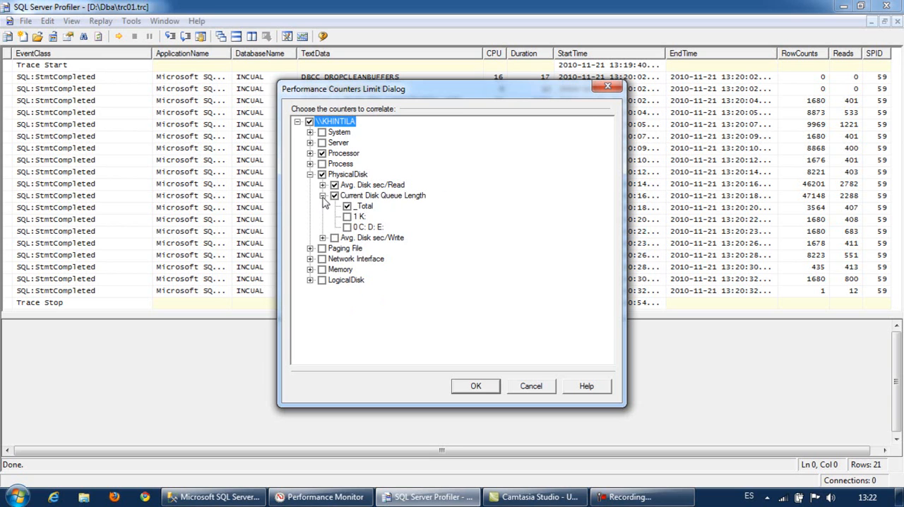
click(322, 195)
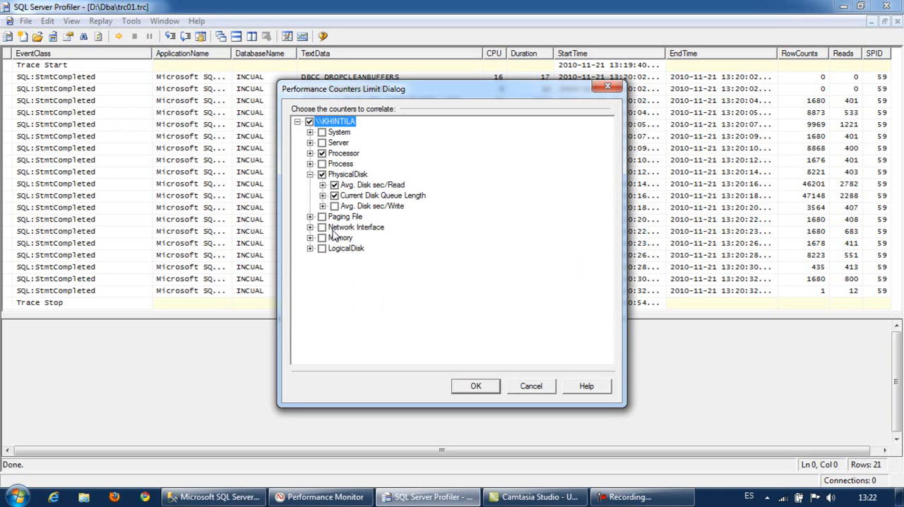
- Select the Network Interface counter Bytes Total/sec for all of its adapter instances
click(310, 227)
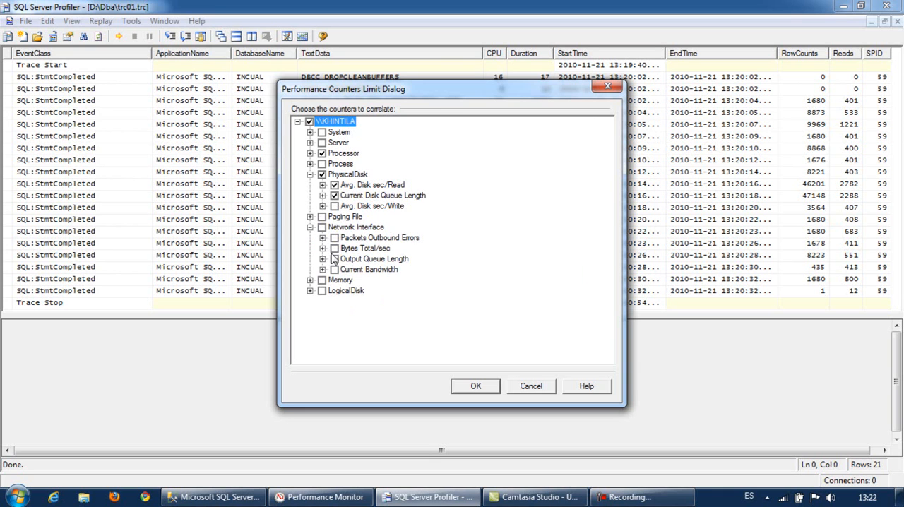
click(323, 248)
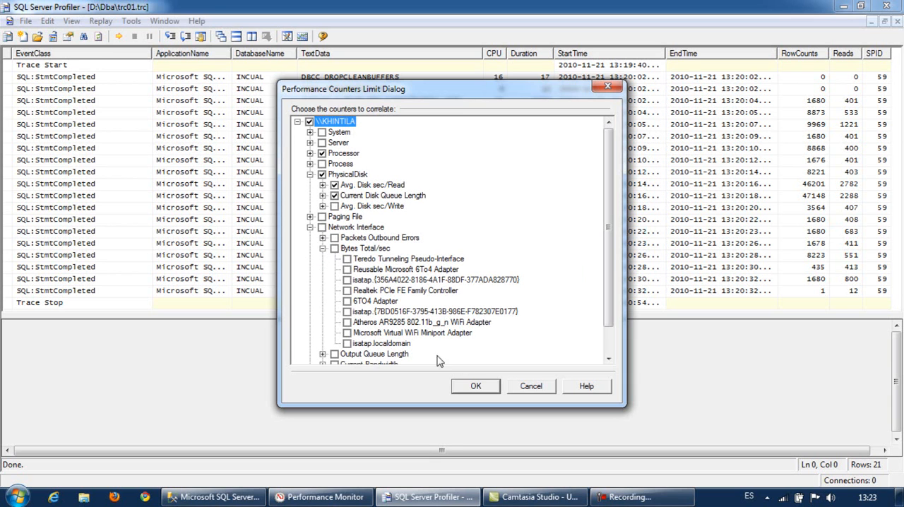
click(335, 249)
click(310, 228)
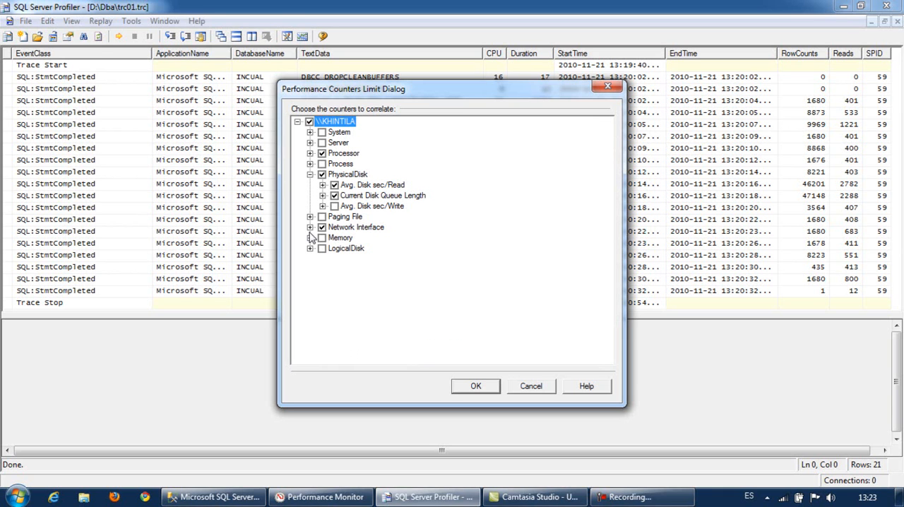
- Add the Memory counters Pages/sec and Available MBytes and load the selected counters into the trace
click(310, 237)
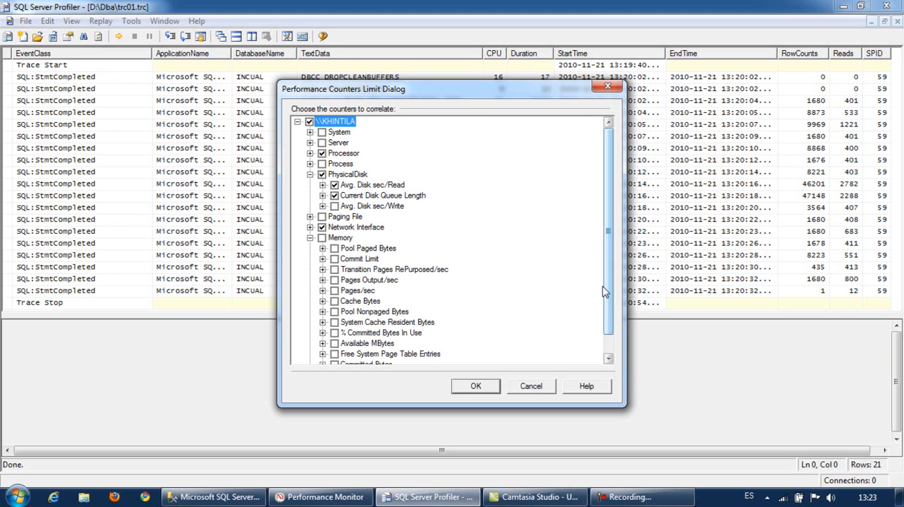
drag(605, 291, 608, 311)
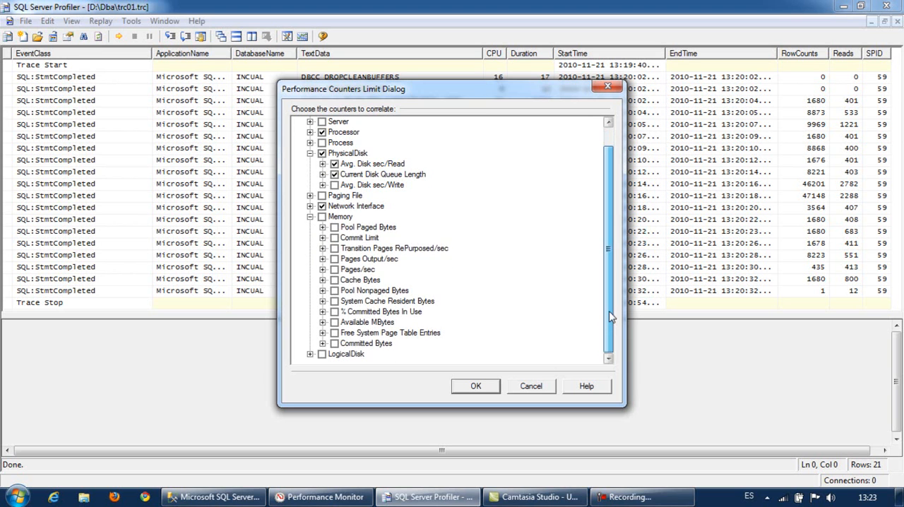
click(335, 322)
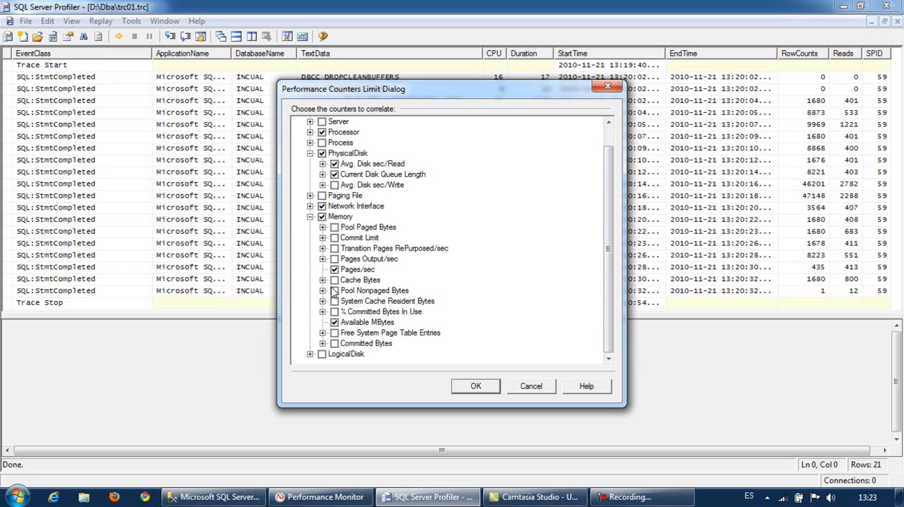
click(475, 387)
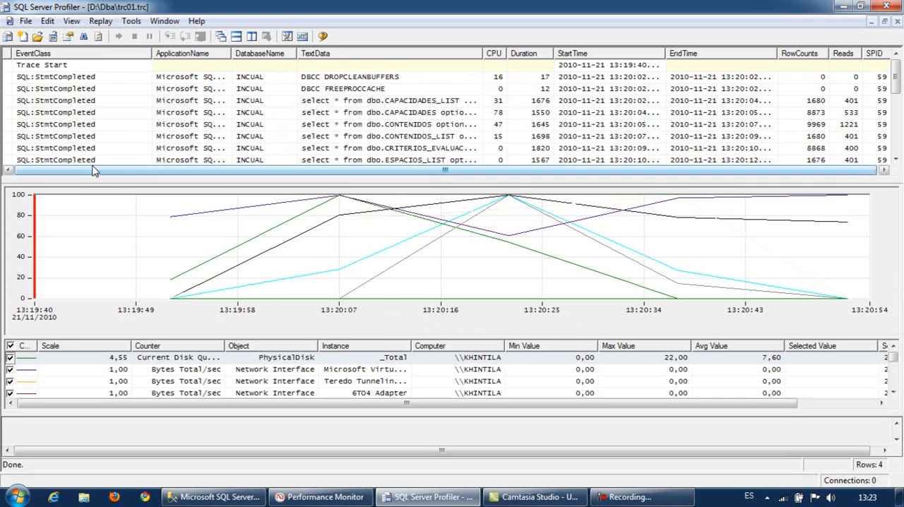
- Examine how the first four SQL:StmtCompleted events and the chart peak near 13:20:22 line up with the performance counters
click(595, 79)
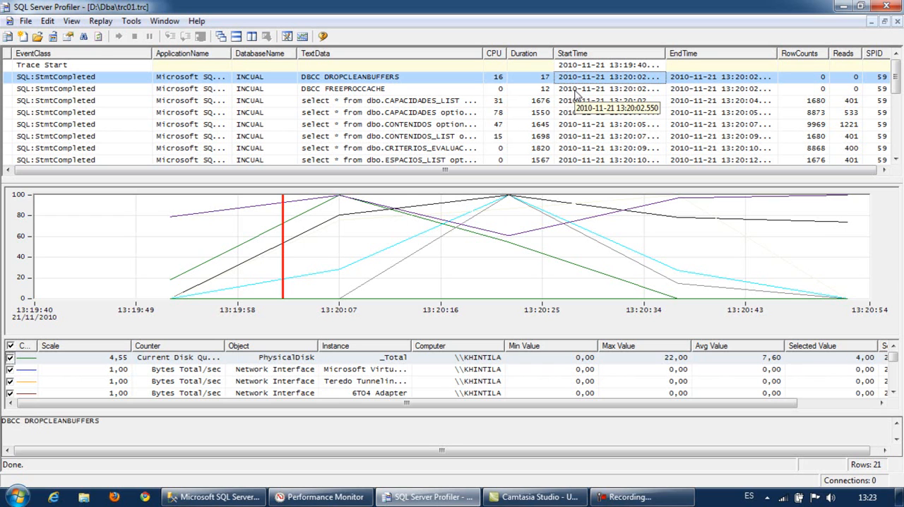
click(575, 90)
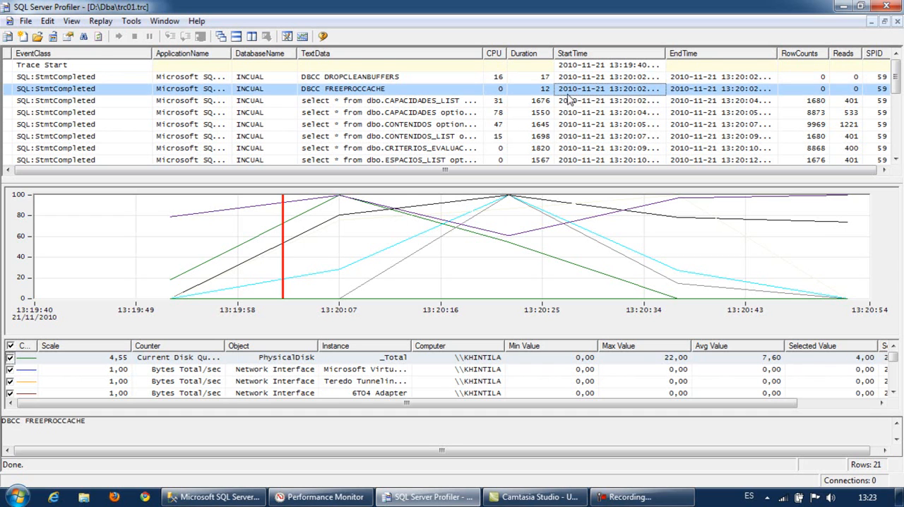
click(564, 102)
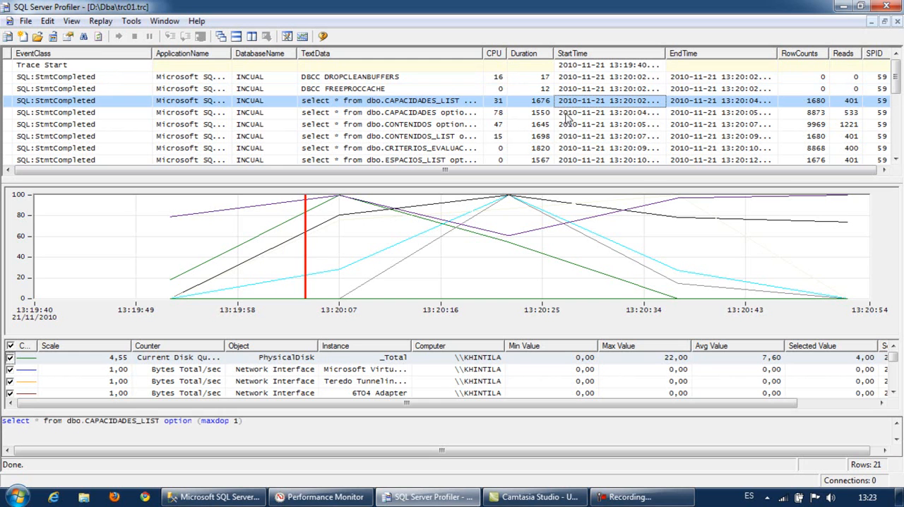
click(568, 115)
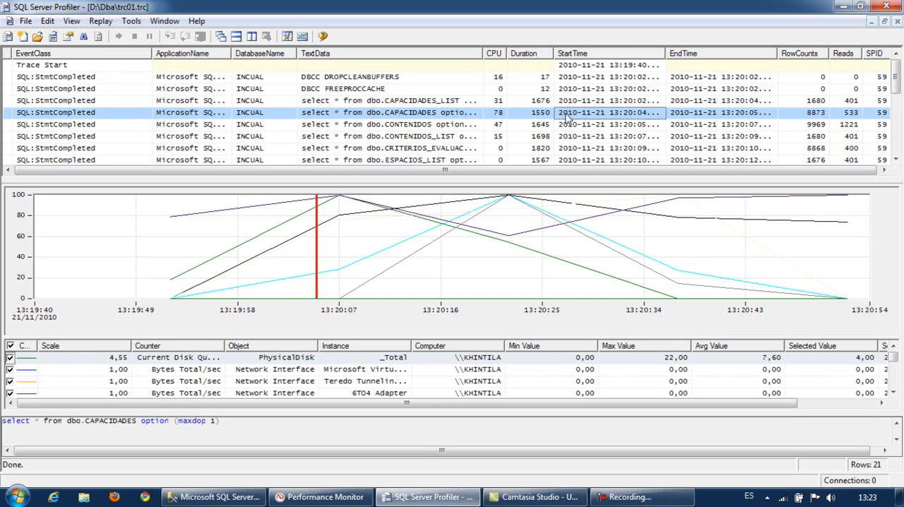
click(512, 204)
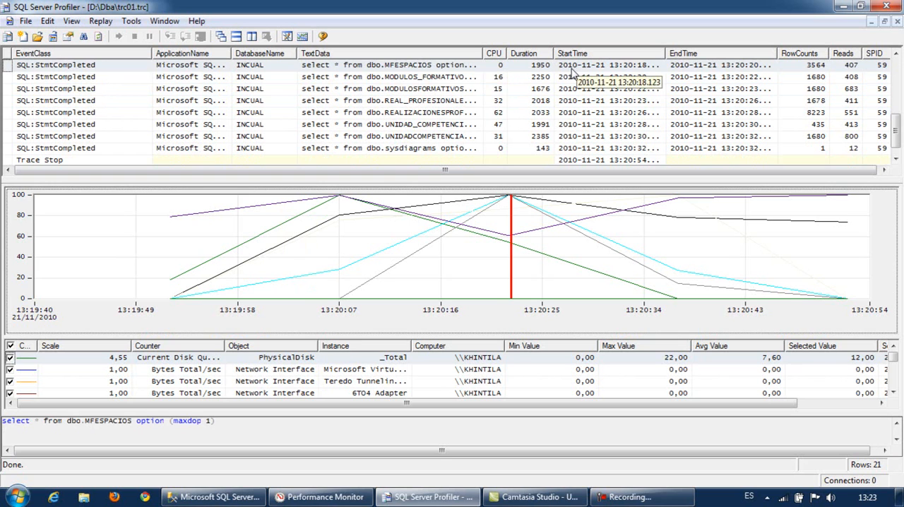
click(572, 68)
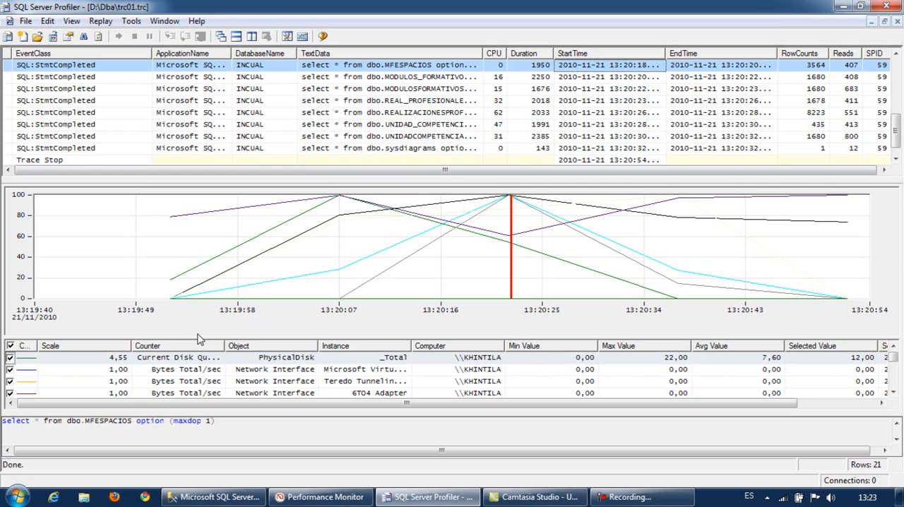
- Enlarge the counter list and limit the chart to Current Disk Queue Length and % Processor Time
drag(196, 336, 195, 326)
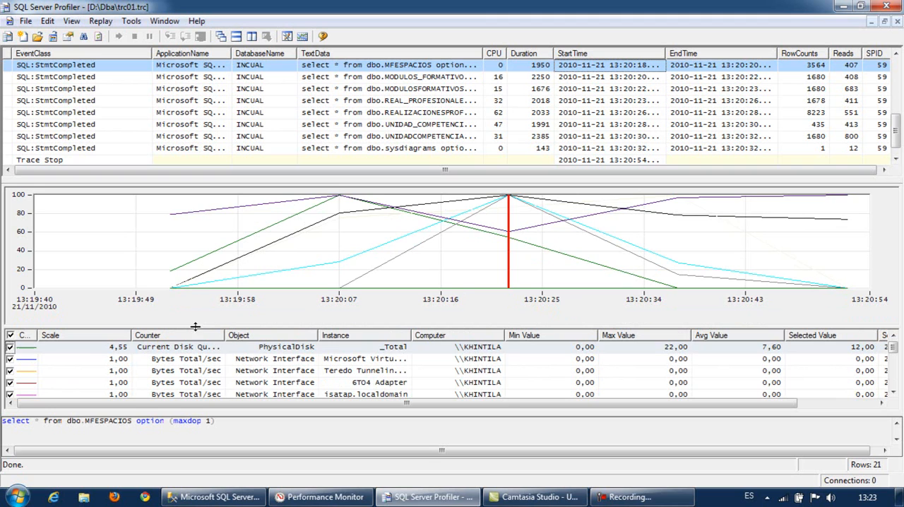
click(10, 336)
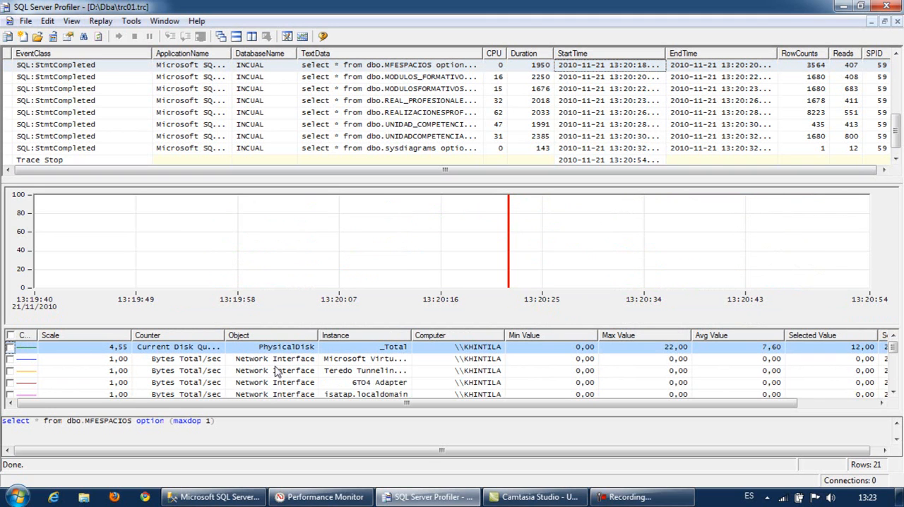
click(10, 347)
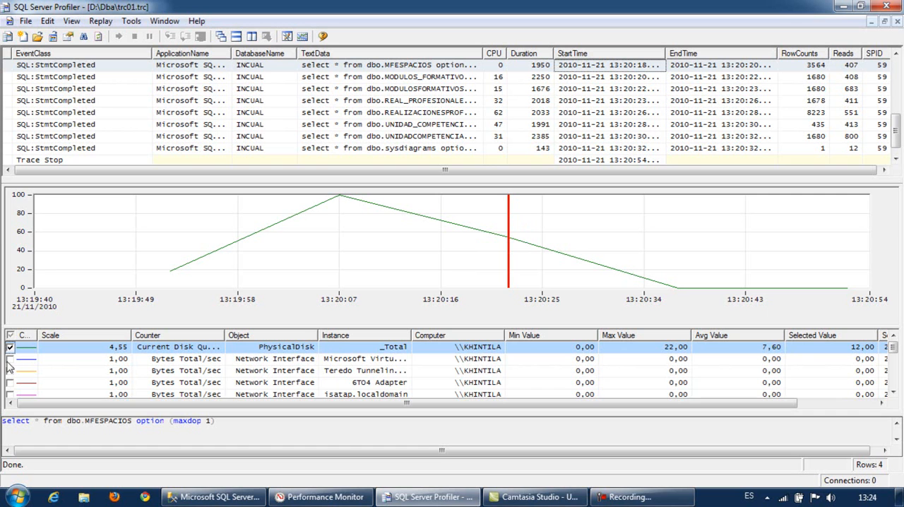
click(892, 393)
click(892, 393)
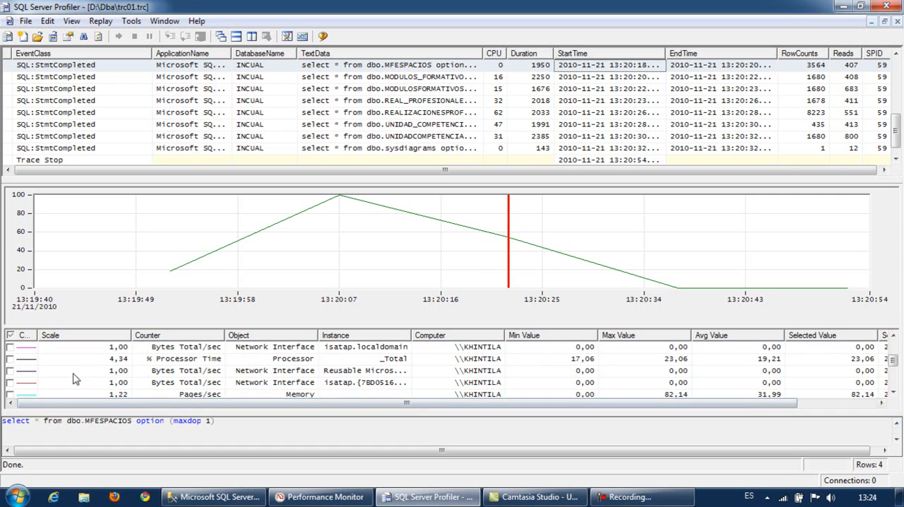
click(10, 359)
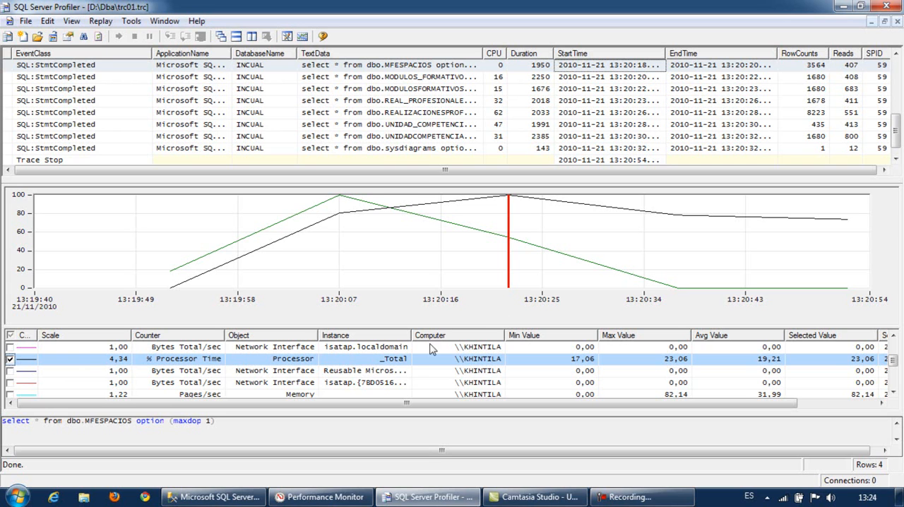
- Add the Memory counter Available MBytes to the chart
click(892, 391)
click(892, 391)
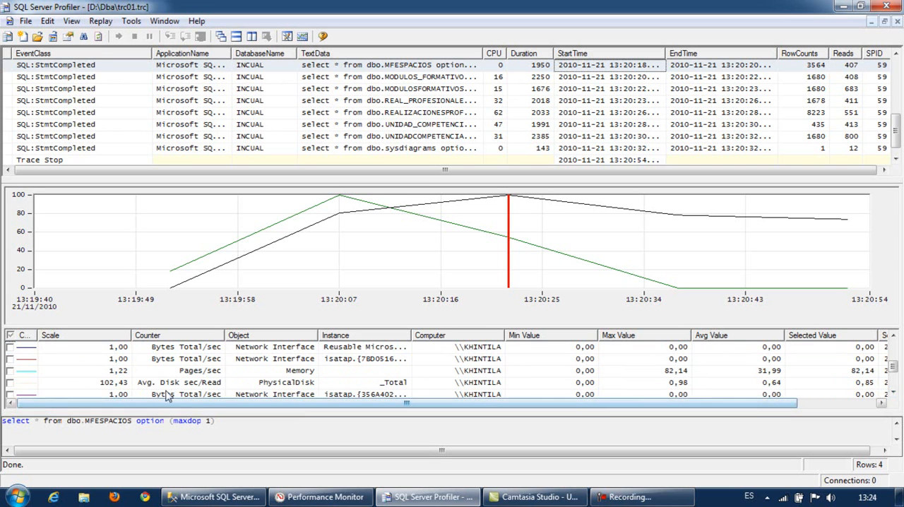
click(893, 392)
click(892, 392)
click(892, 393)
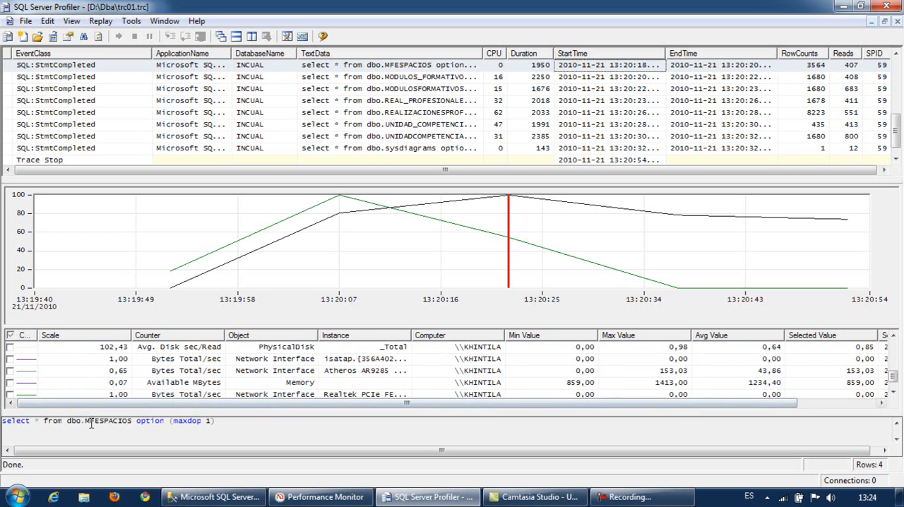
click(11, 385)
click(10, 383)
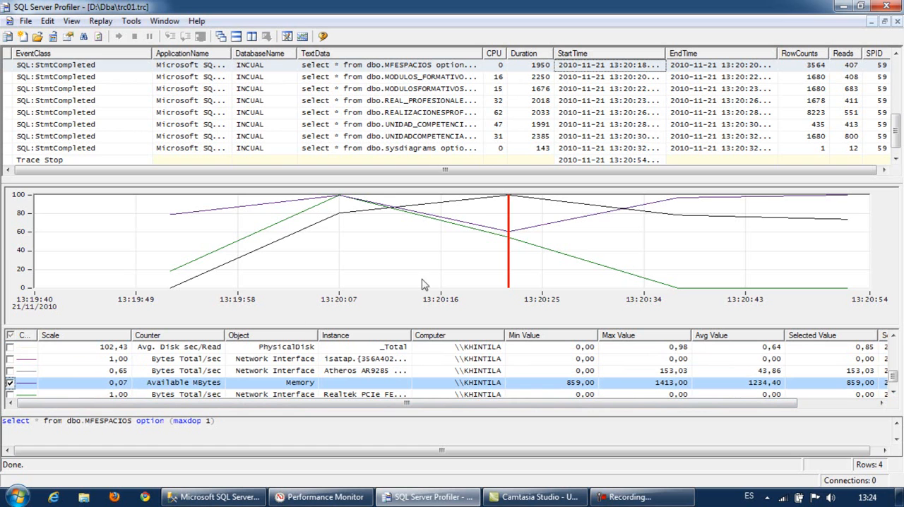
- Compare the chart's peak with the statements from REALIZACIONESPROFESIONALES to UNIDADCOMPETENCIA and MODULOS_FORMATIVOS_LIST in the trace
click(199, 209)
click(508, 201)
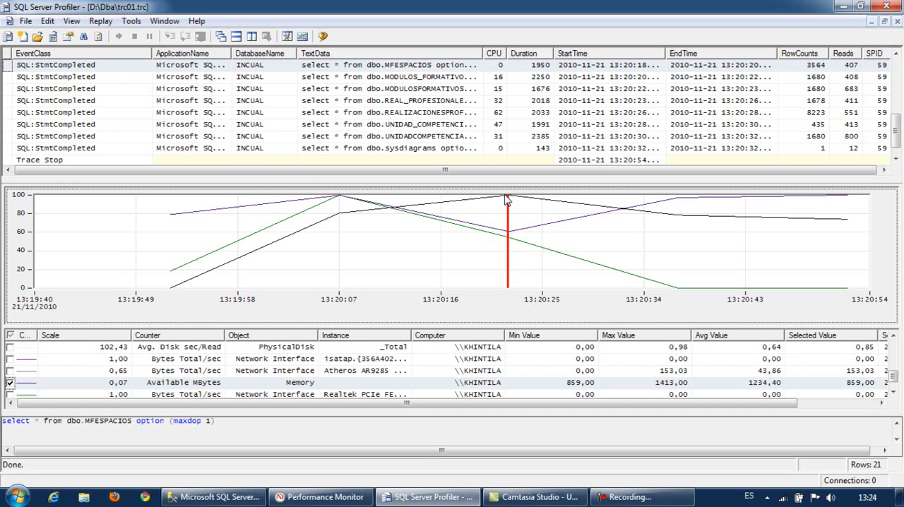
click(892, 394)
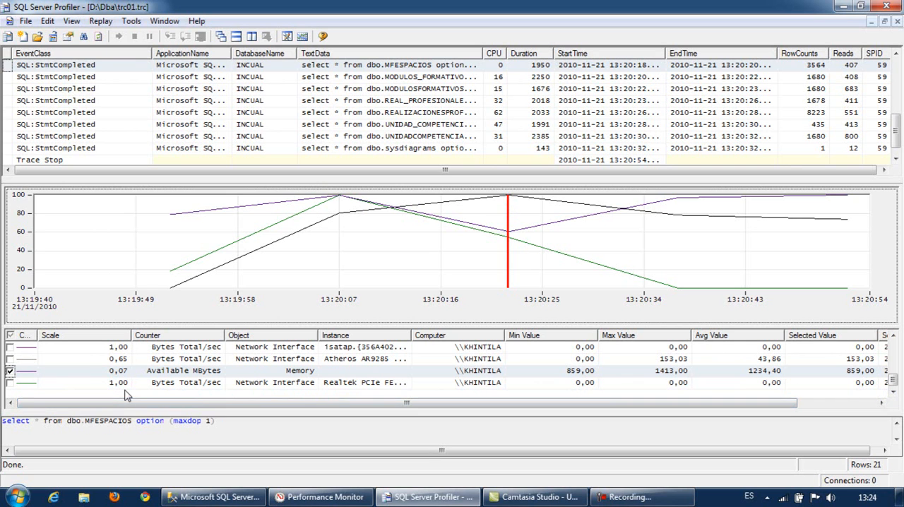
click(360, 115)
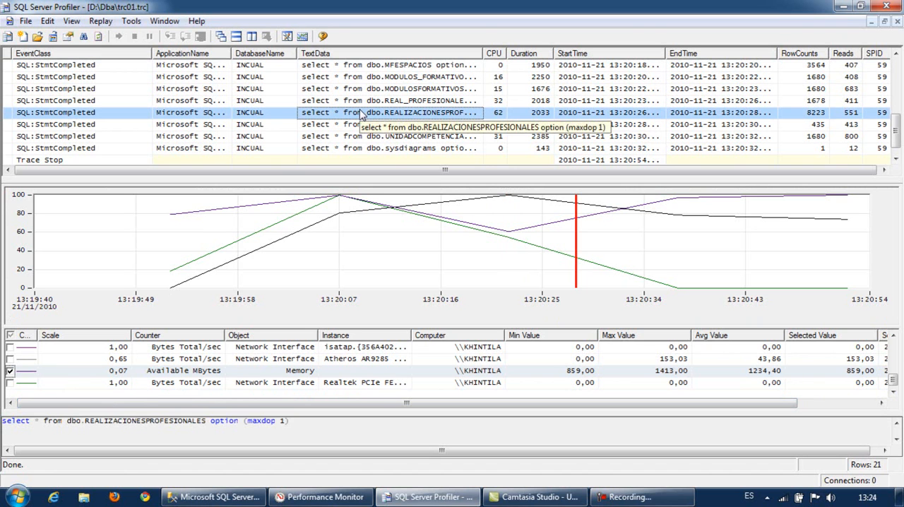
click(568, 127)
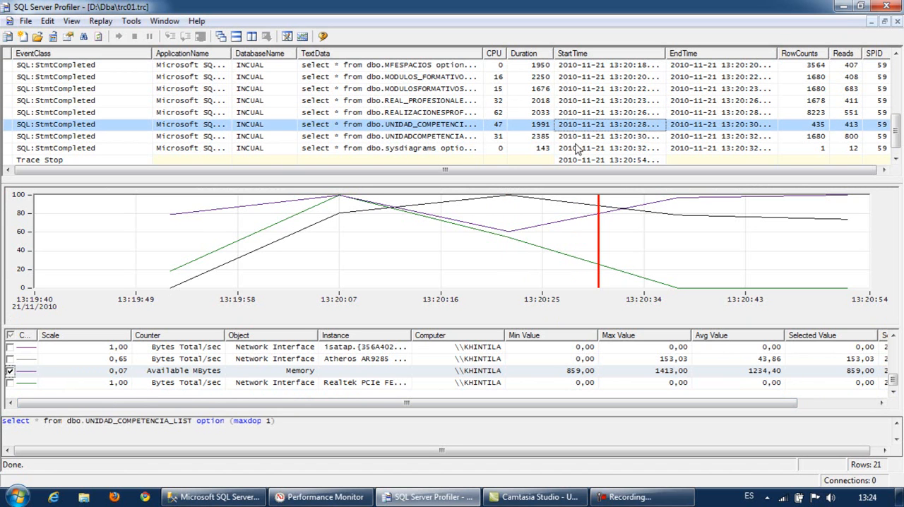
click(579, 138)
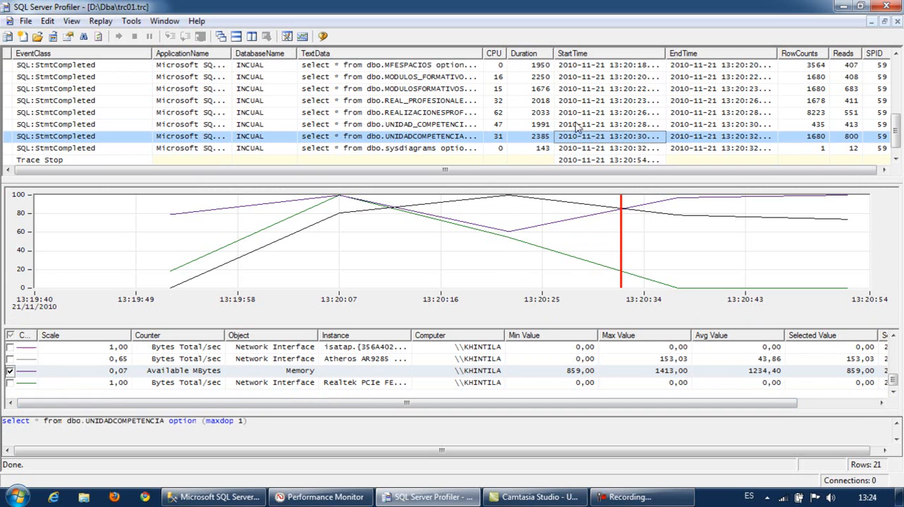
click(588, 60)
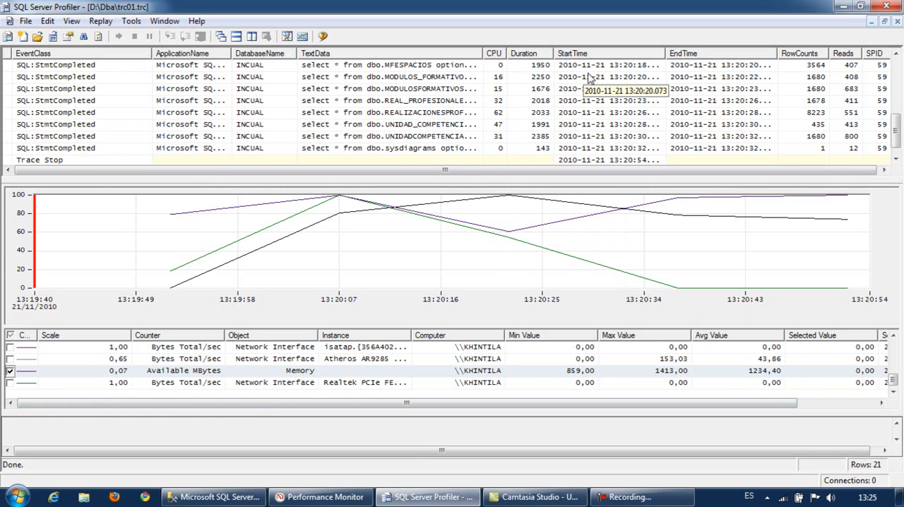
click(588, 78)
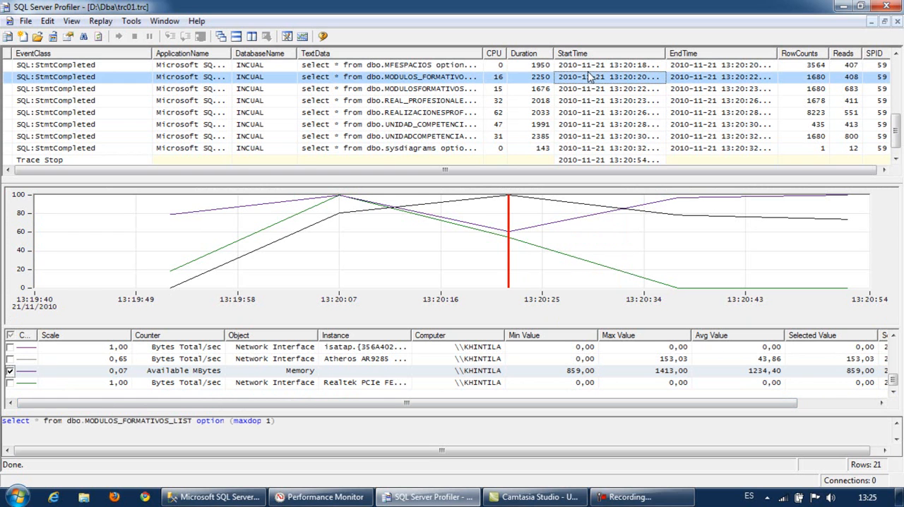
- Switch to SQL Server Management Studio and review the test query's select statements with option (maxdop 1)
click(212, 497)
click(247, 135)
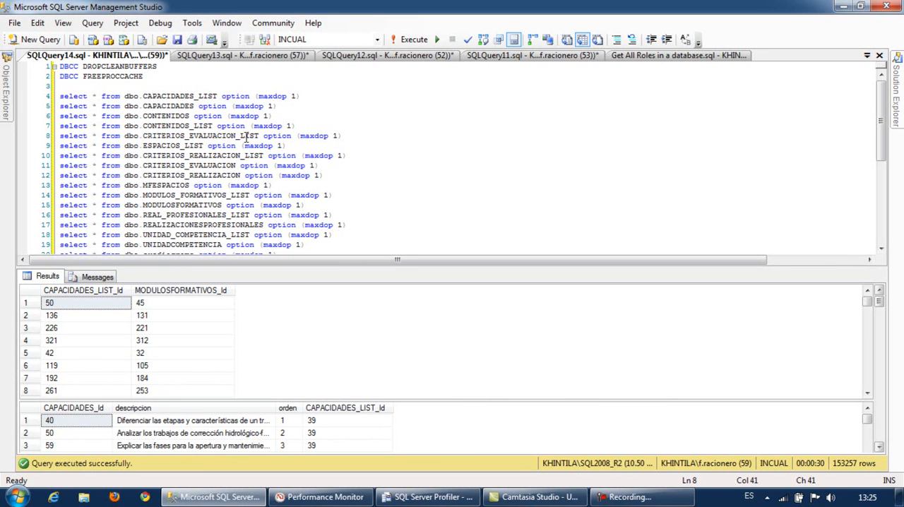
scroll(242, 140, down, 3)
scroll(241, 141, up, 2)
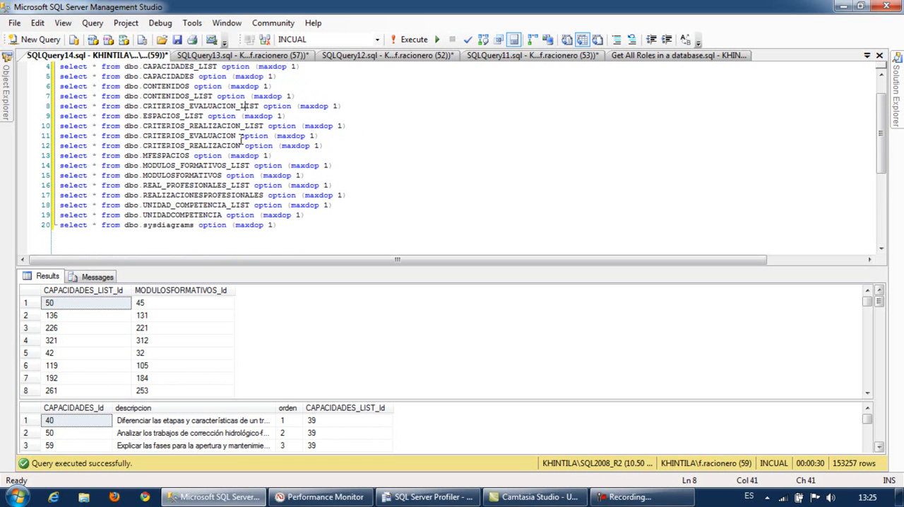
scroll(241, 141, up, 1)
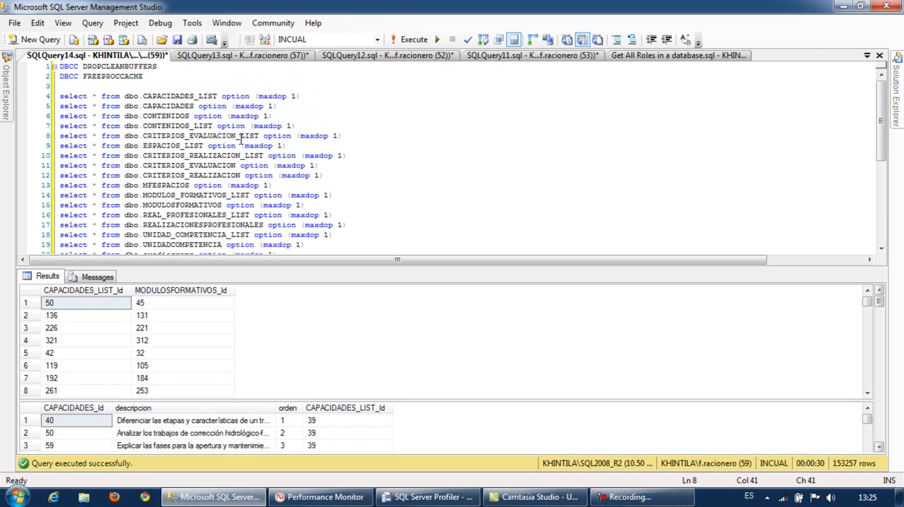